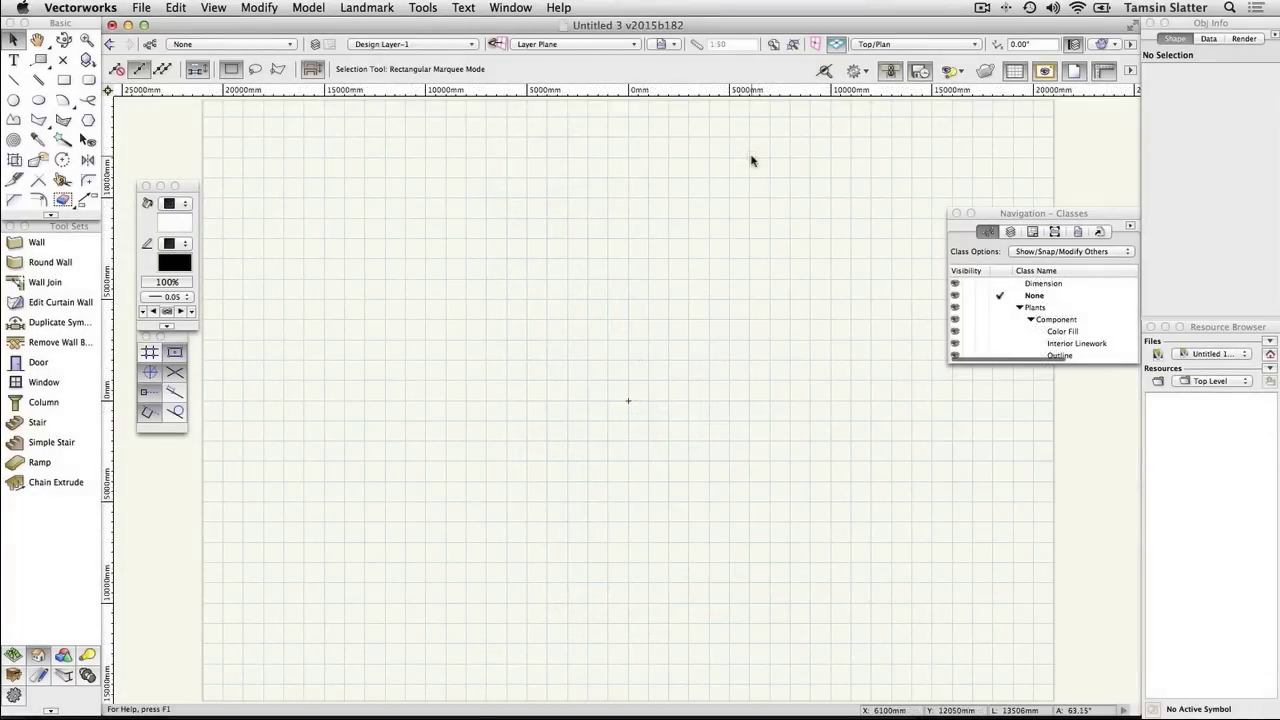
Create a new document from the Landmark (Metric-mm).sta template and enlarge its window to fill the workspace.
click(142, 8)
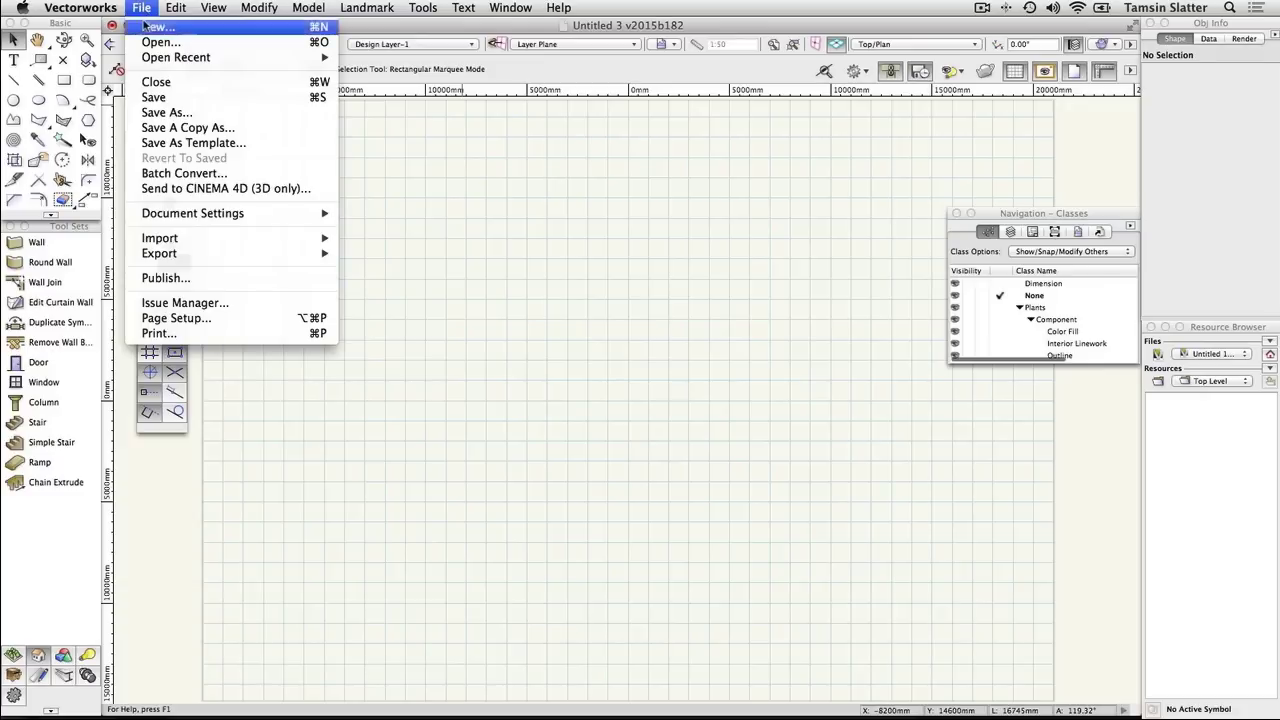
click(158, 26)
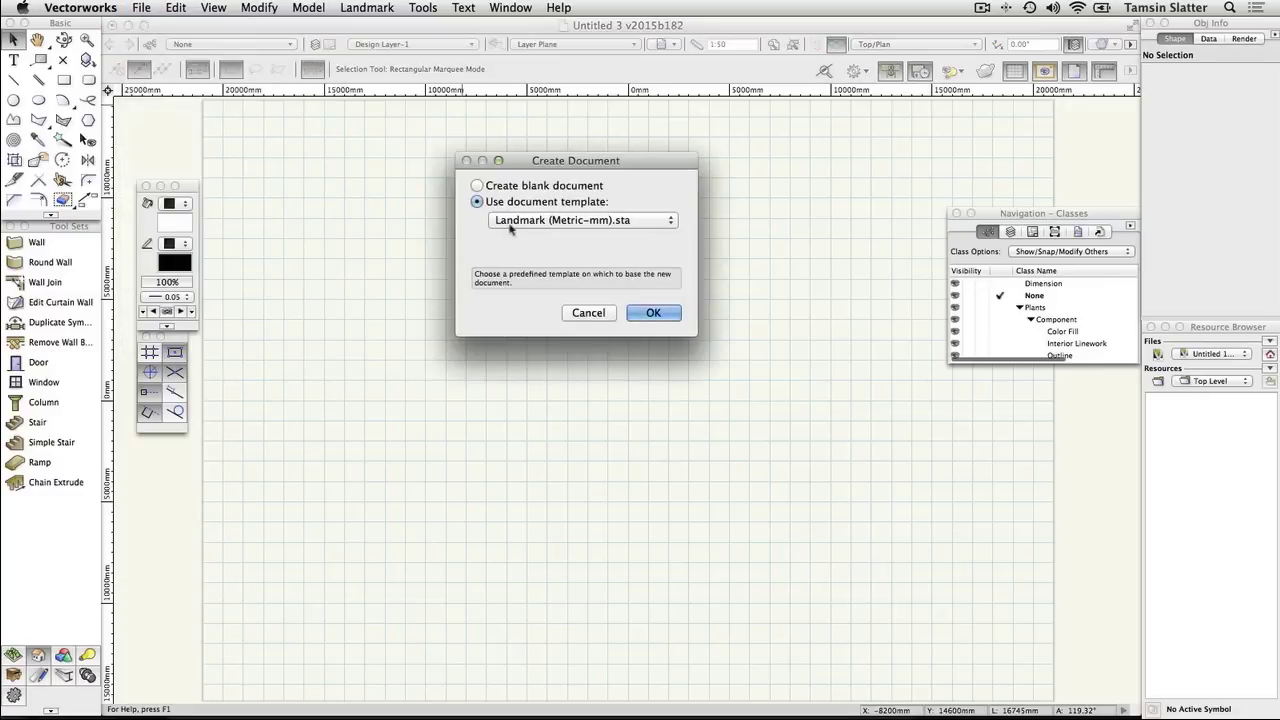
click(561, 222)
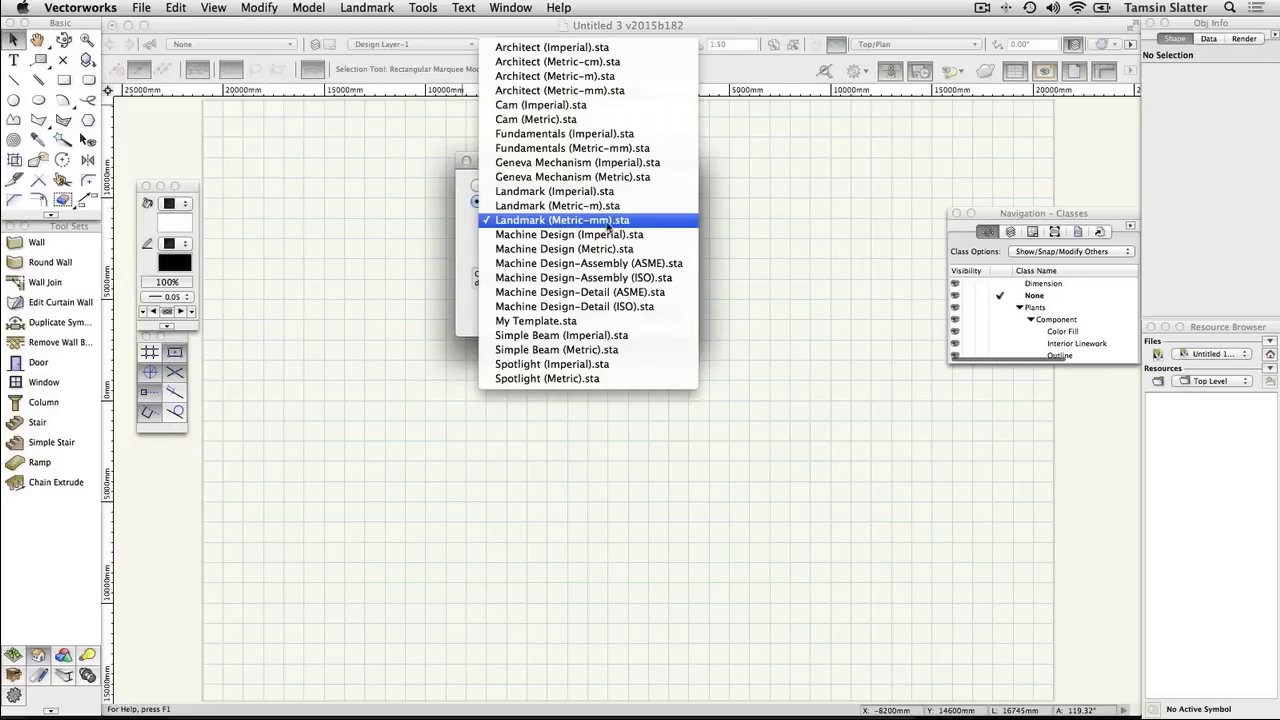
click(607, 222)
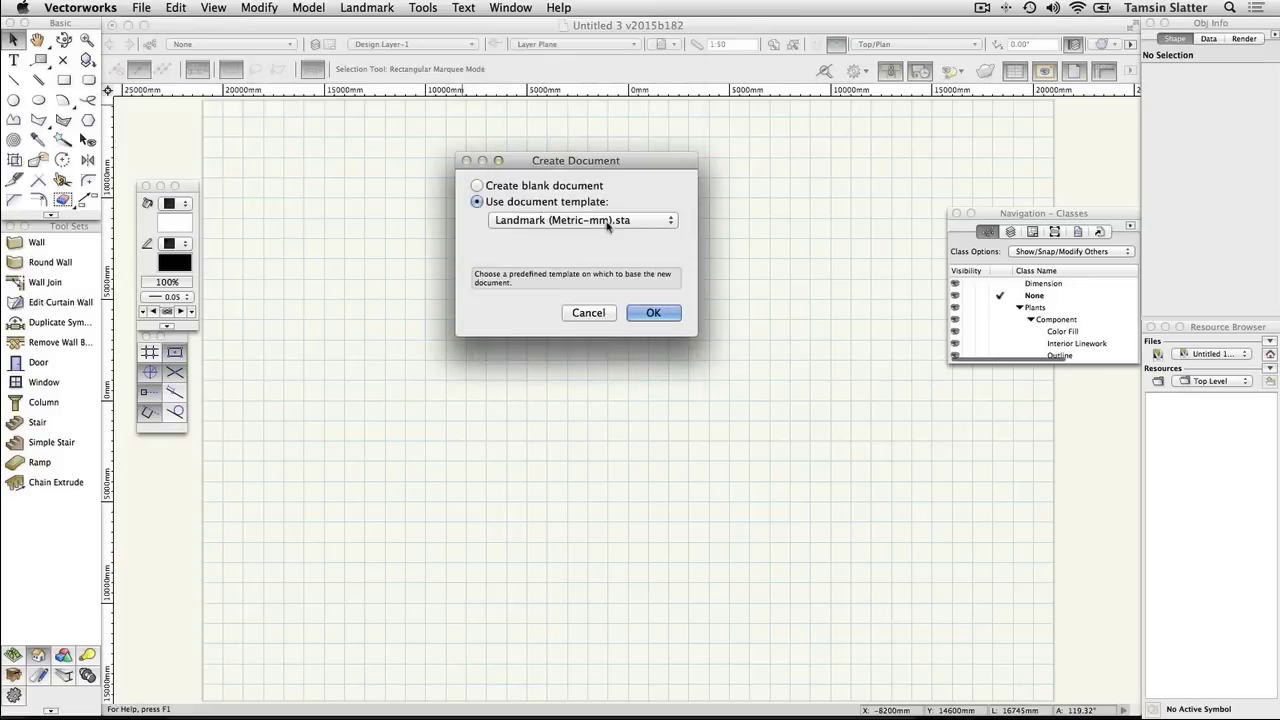
click(655, 313)
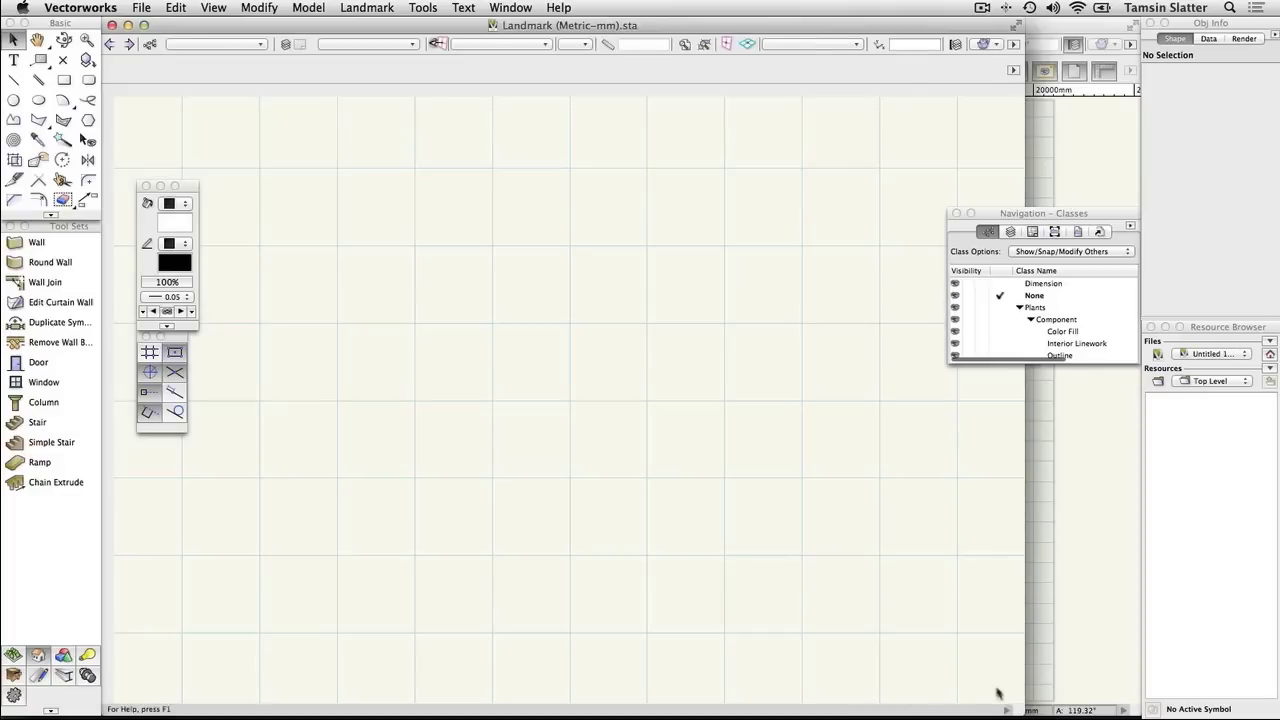
drag(1024, 705, 1140, 703)
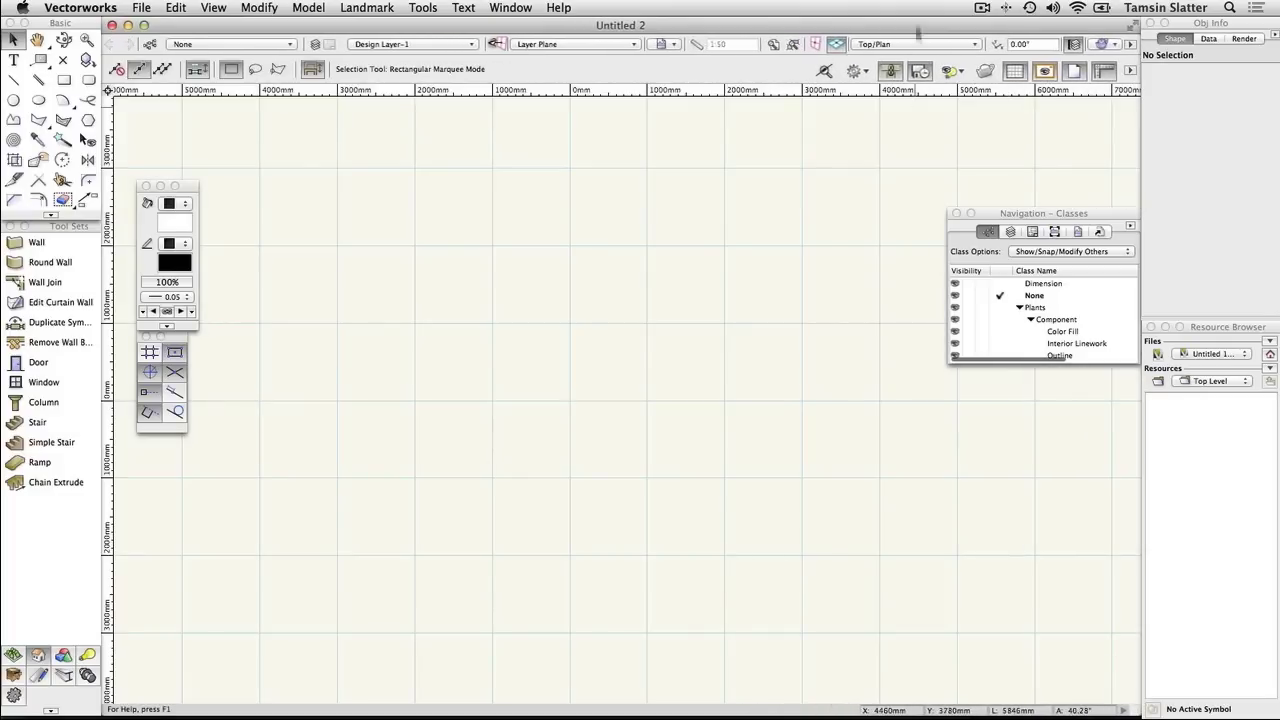
click(775, 45)
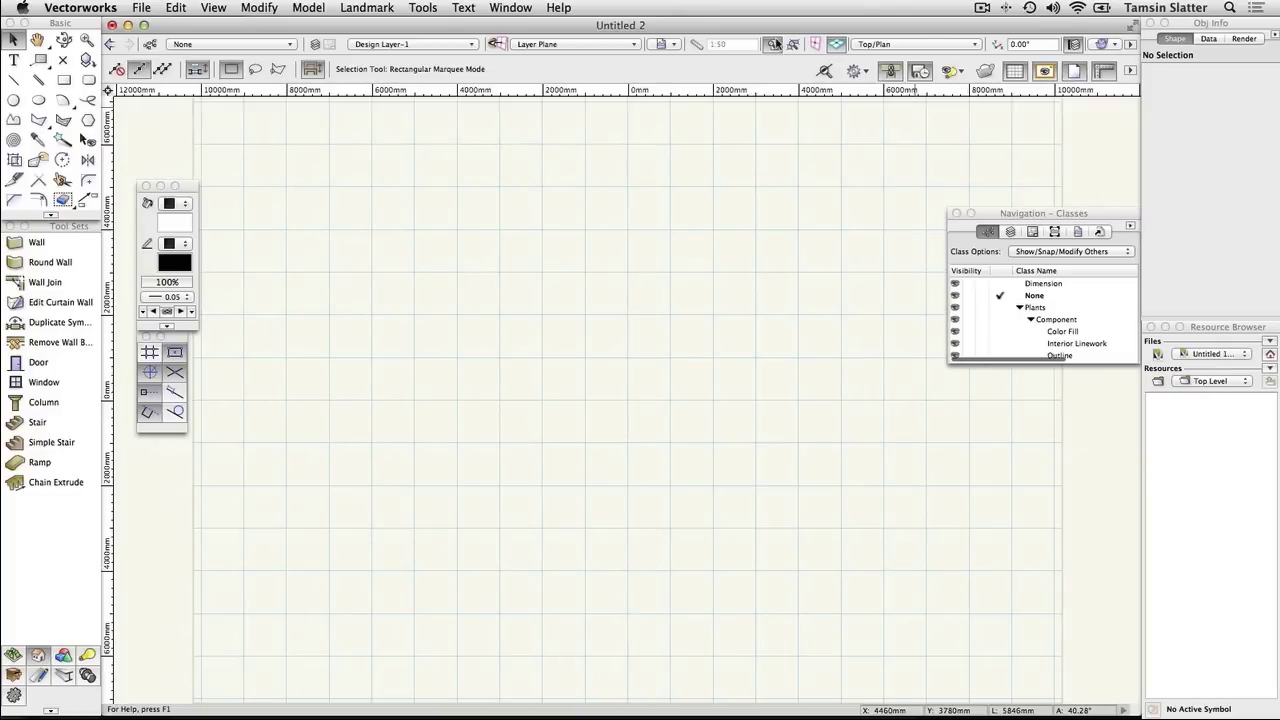
Start a single DXF/DWG import of 1-Sample DWG Import.dwg from the Section 2-The Existing Site folder.
click(143, 9)
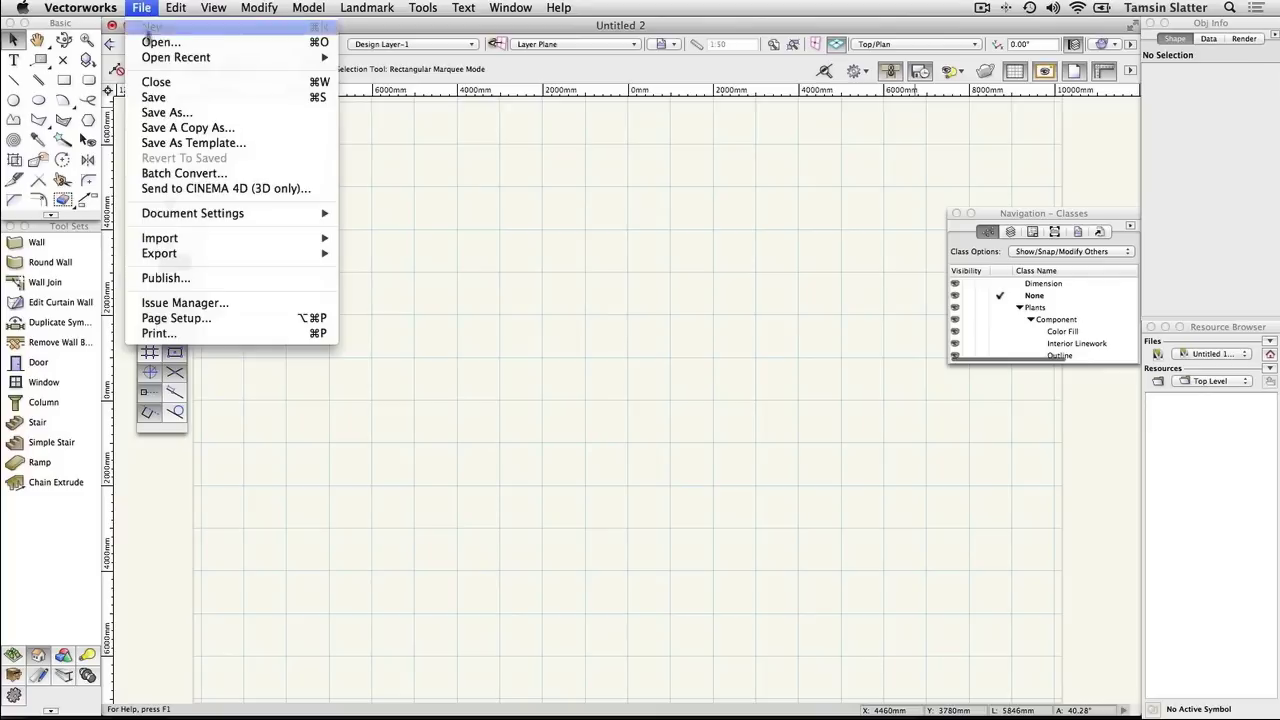
mouse_move(196, 240)
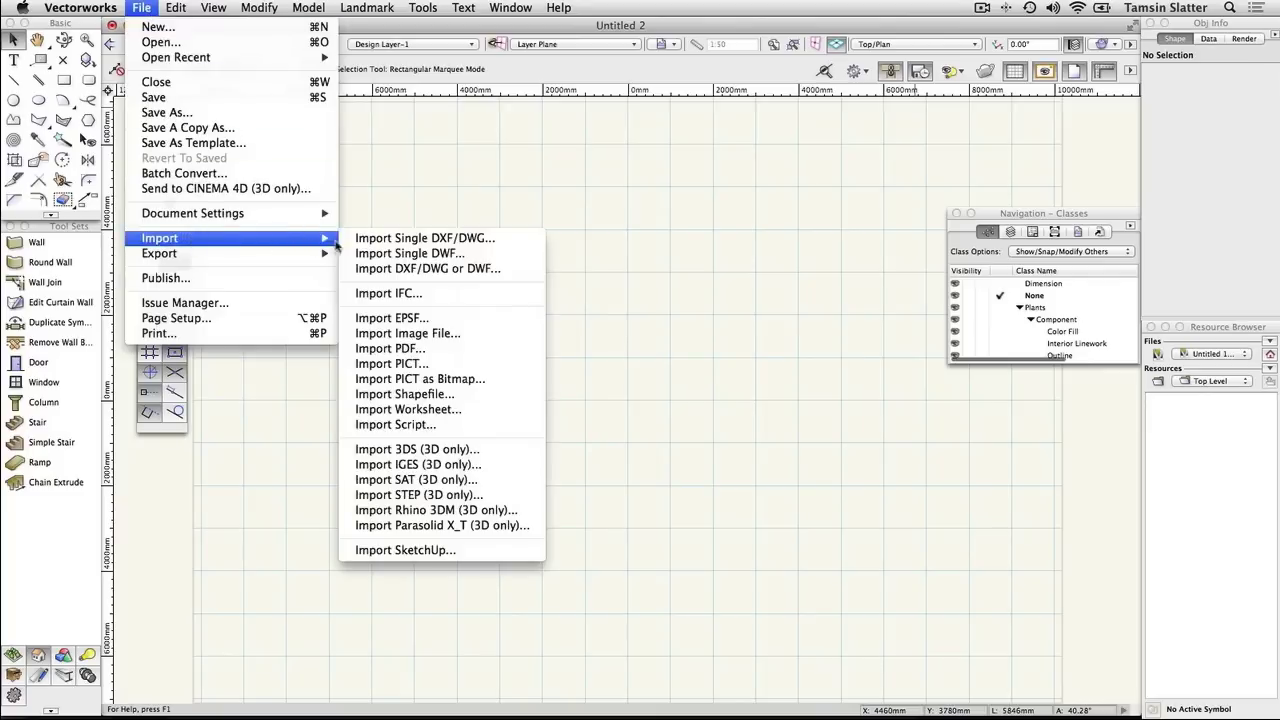
click(420, 238)
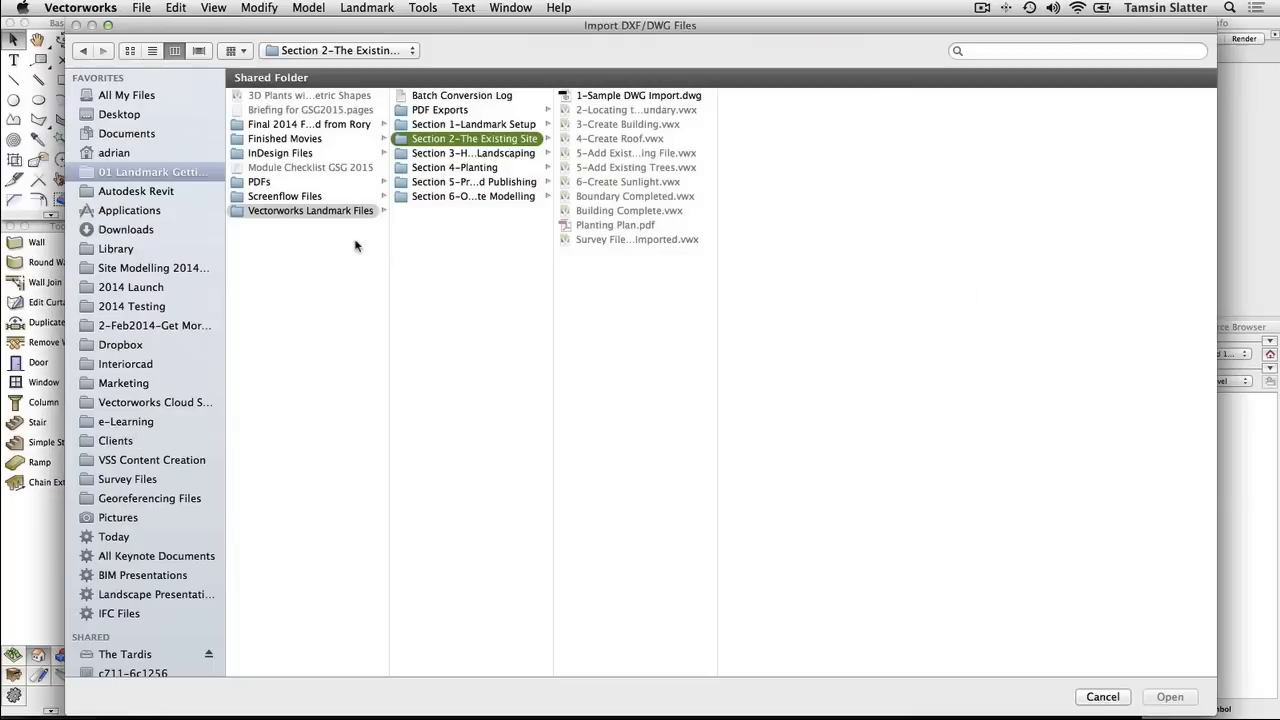
click(575, 97)
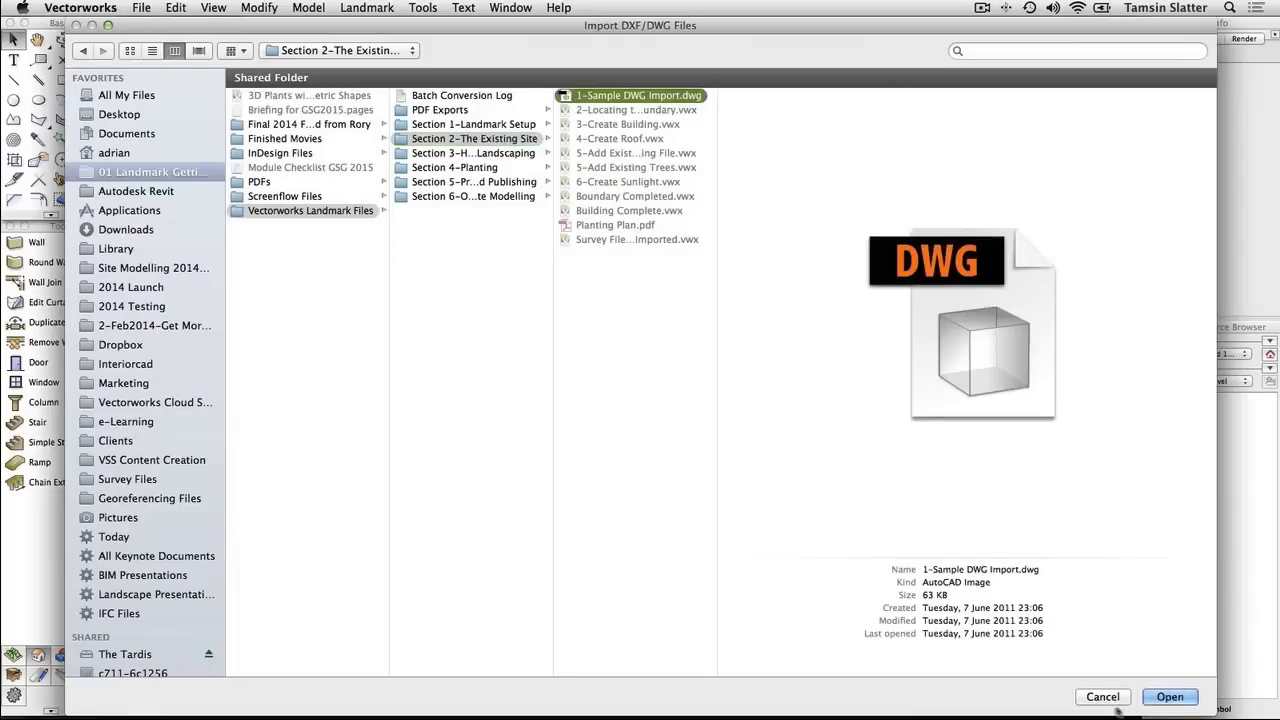
click(1170, 697)
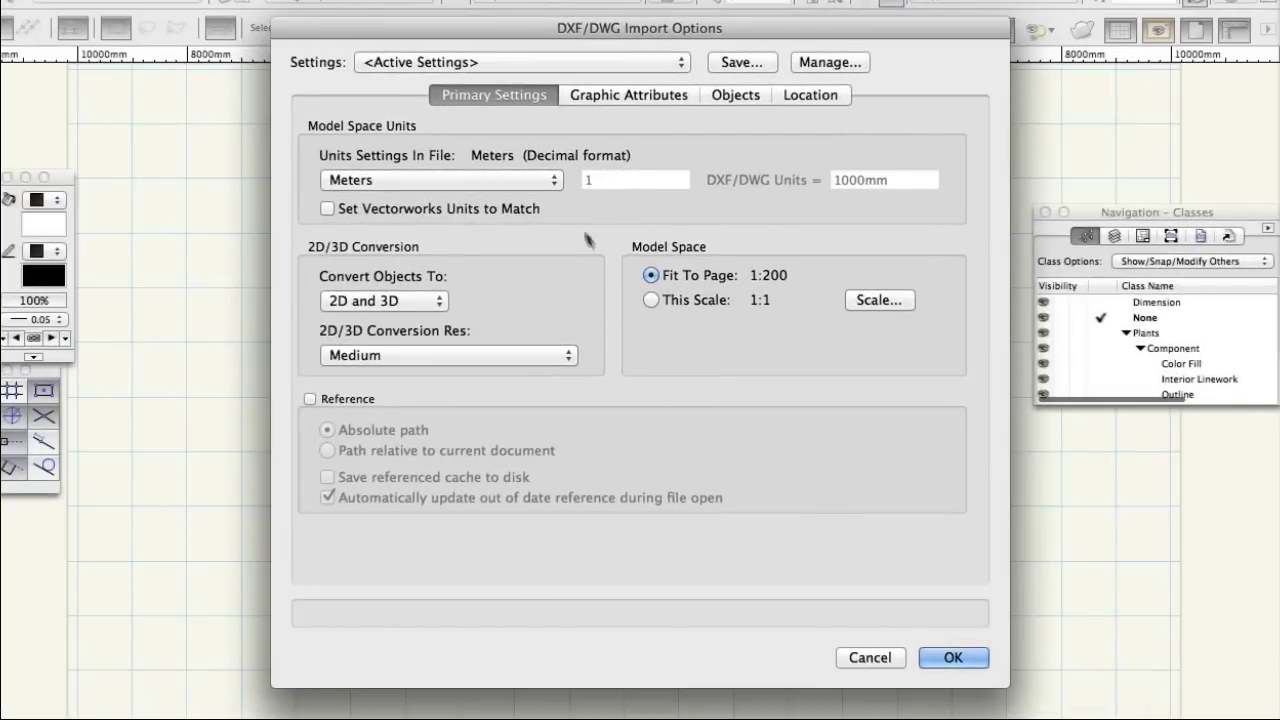
Configure the import with Meters as model space units, a 1:1 scale, 2D and 3D conversion and Medium resolution.
click(551, 180)
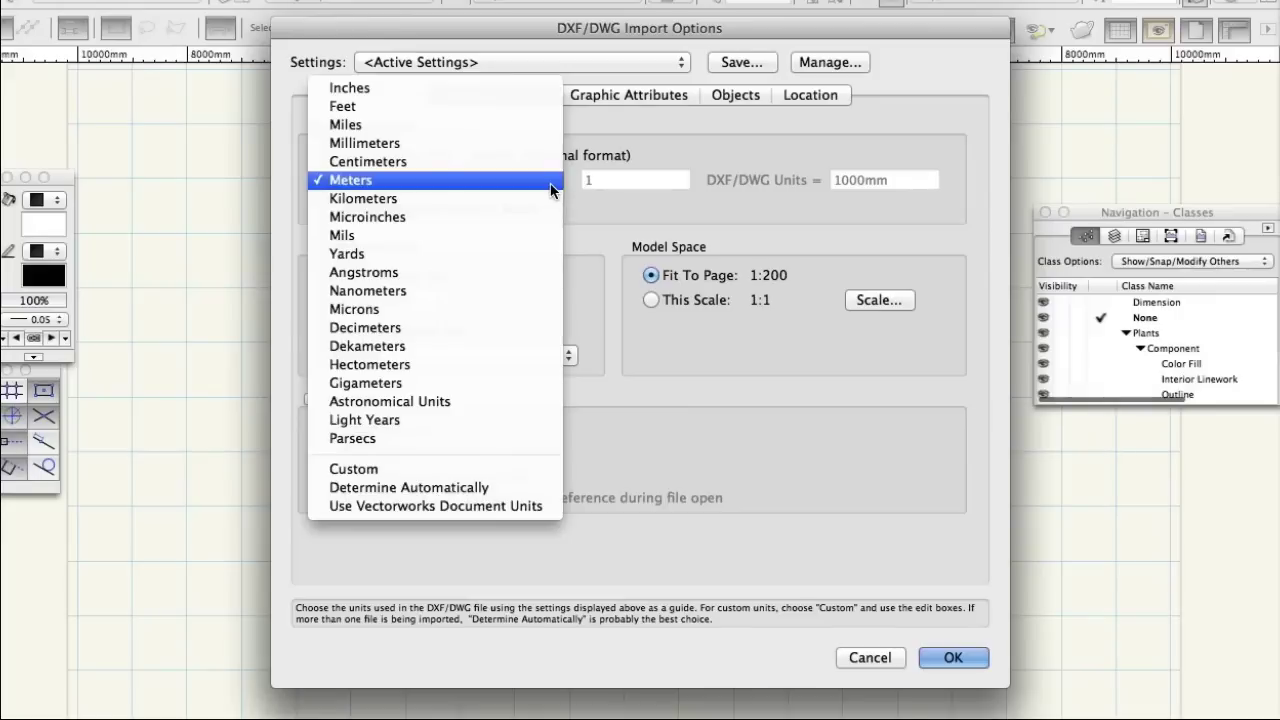
click(550, 181)
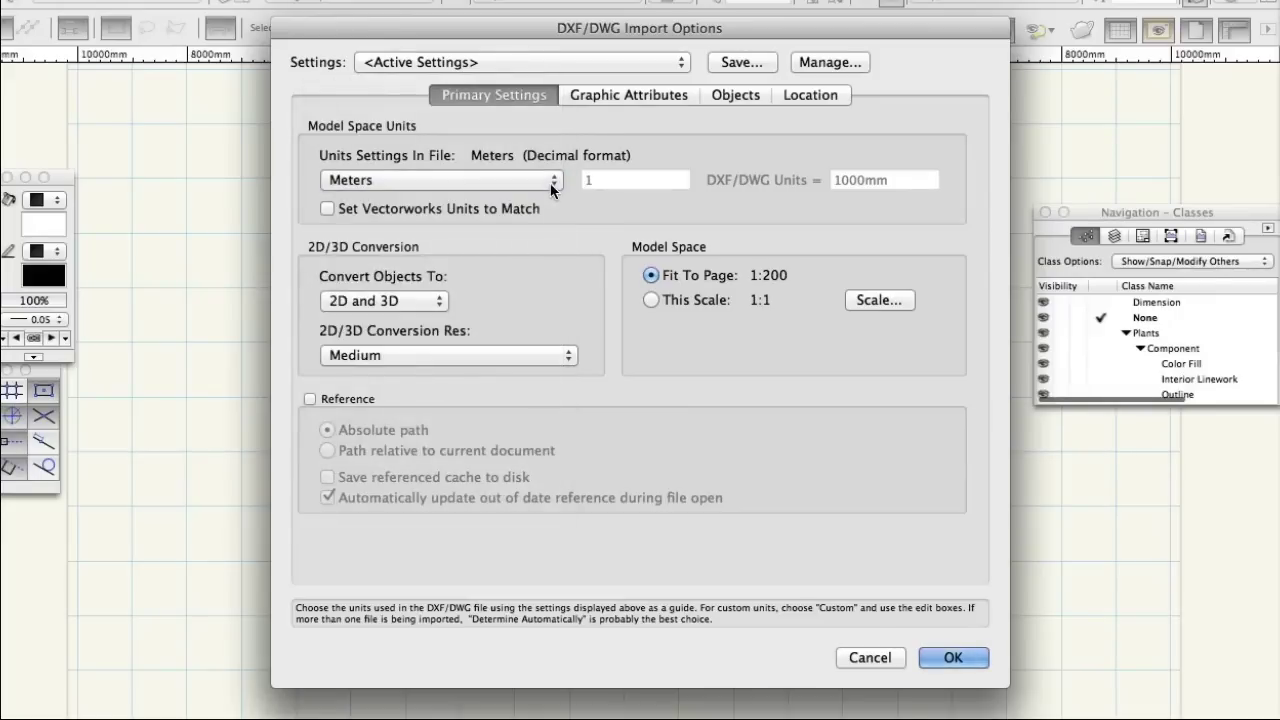
click(648, 301)
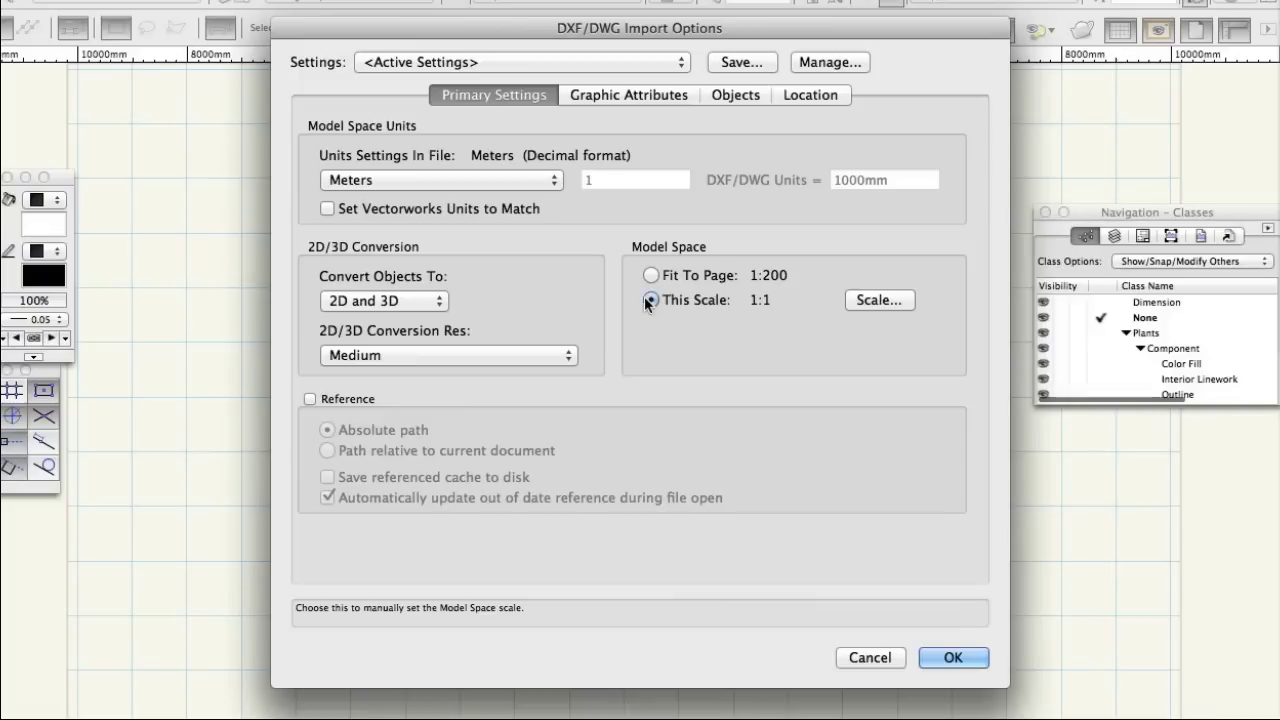
click(436, 300)
click(436, 300)
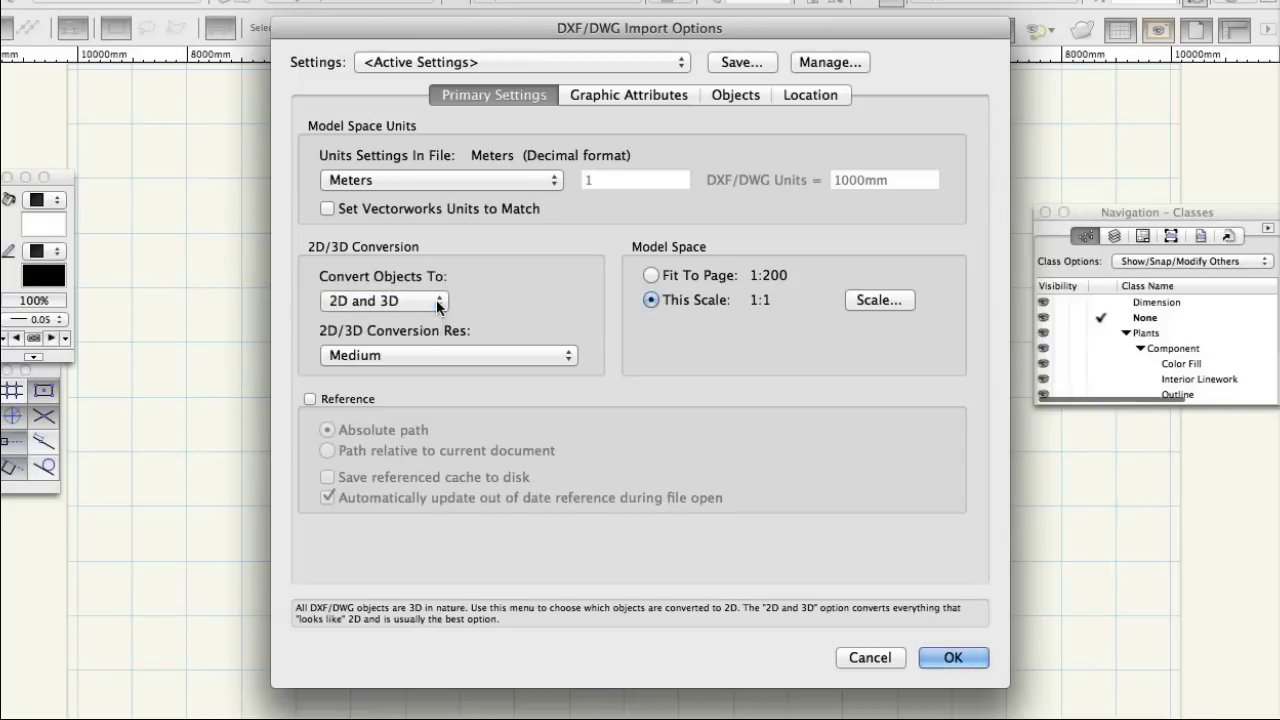
click(527, 355)
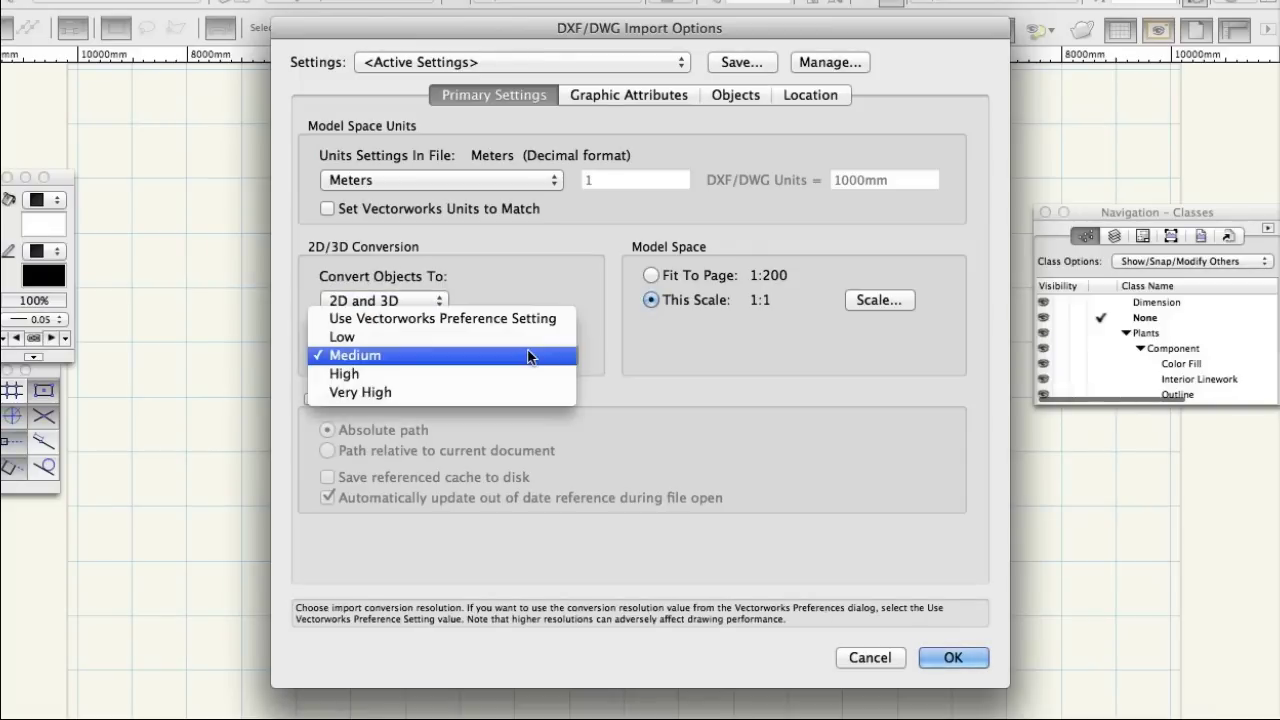
click(527, 352)
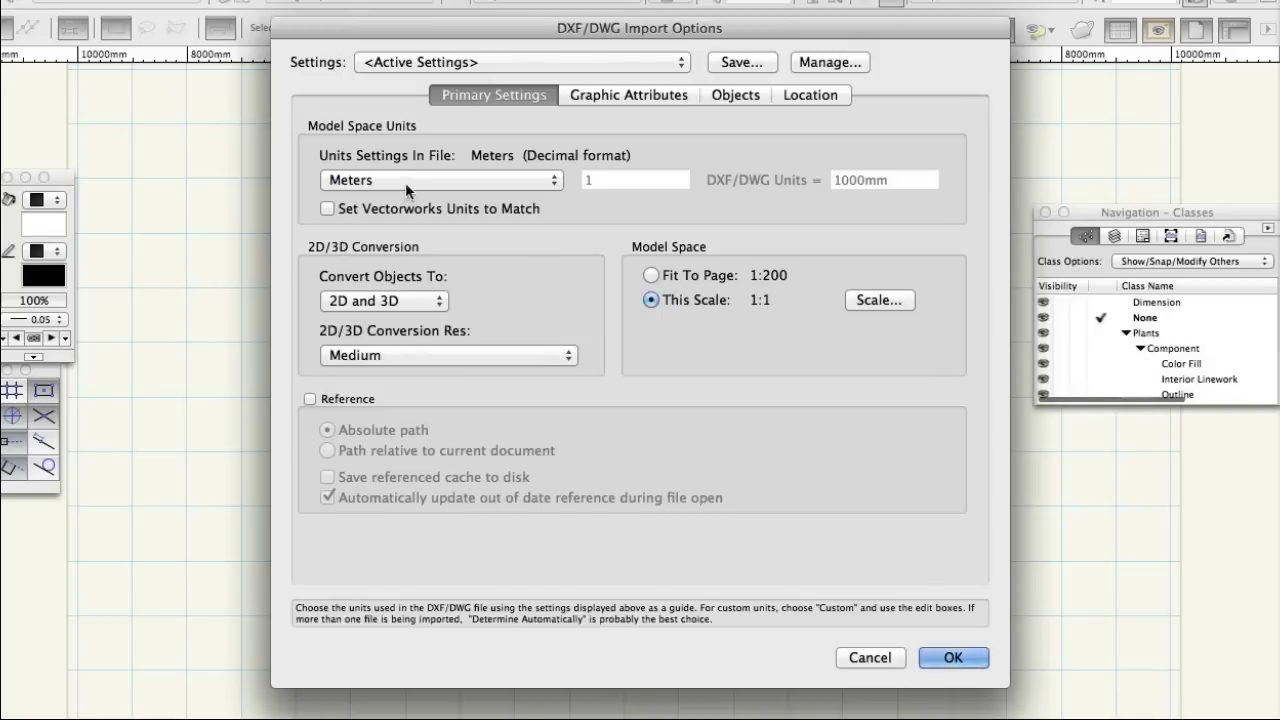
Set the prefix for imported DXF/DWG layers to Survey, with layers imported as classes, and complete the import.
click(613, 95)
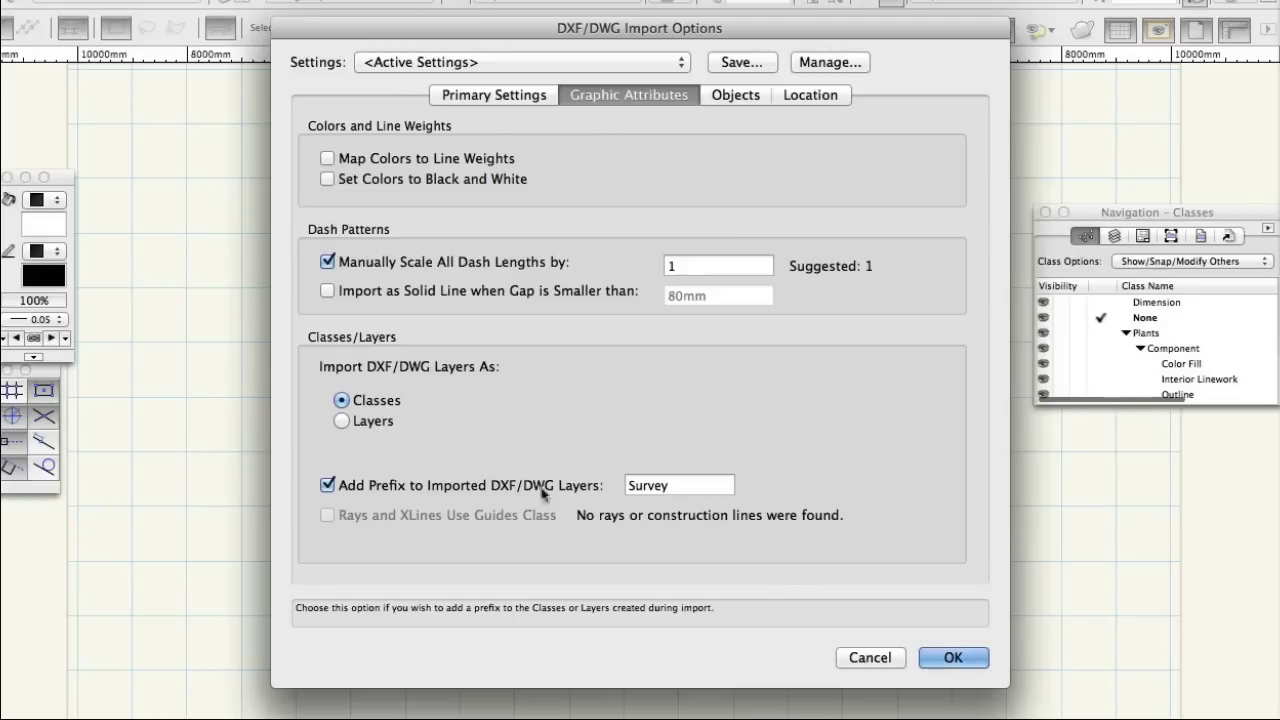
double_click(691, 487)
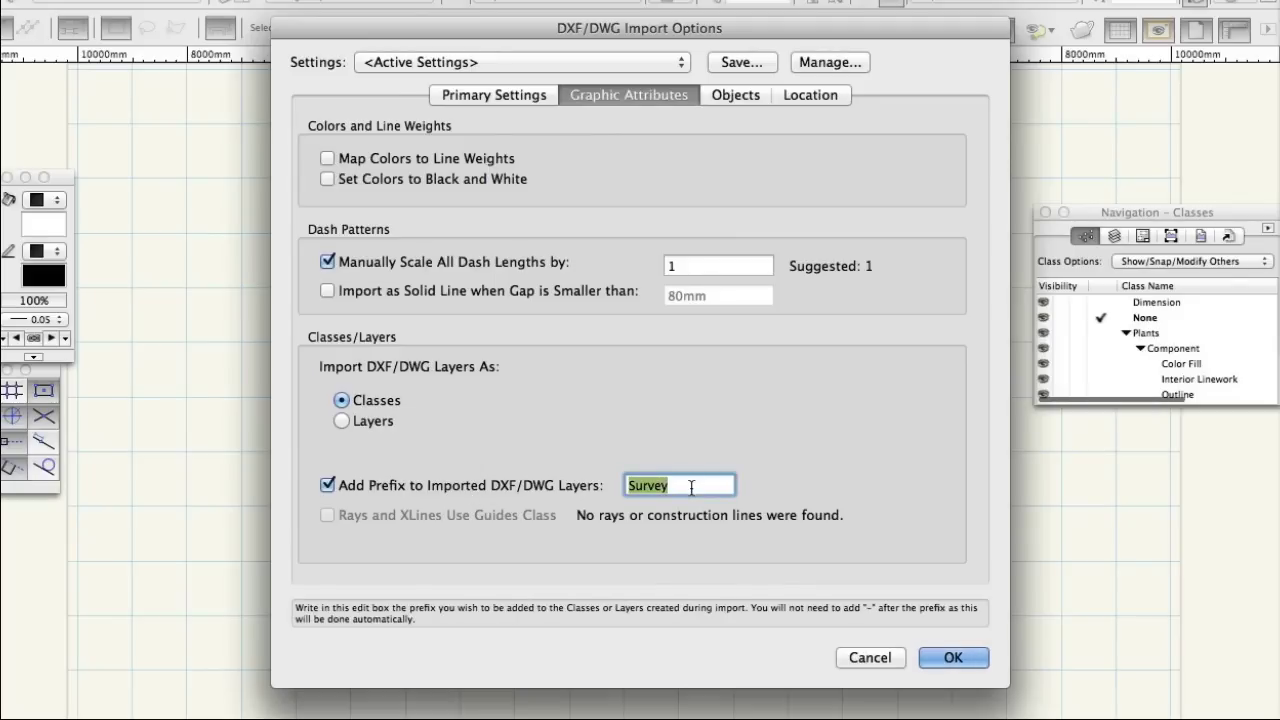
text(Survey)
click(967, 653)
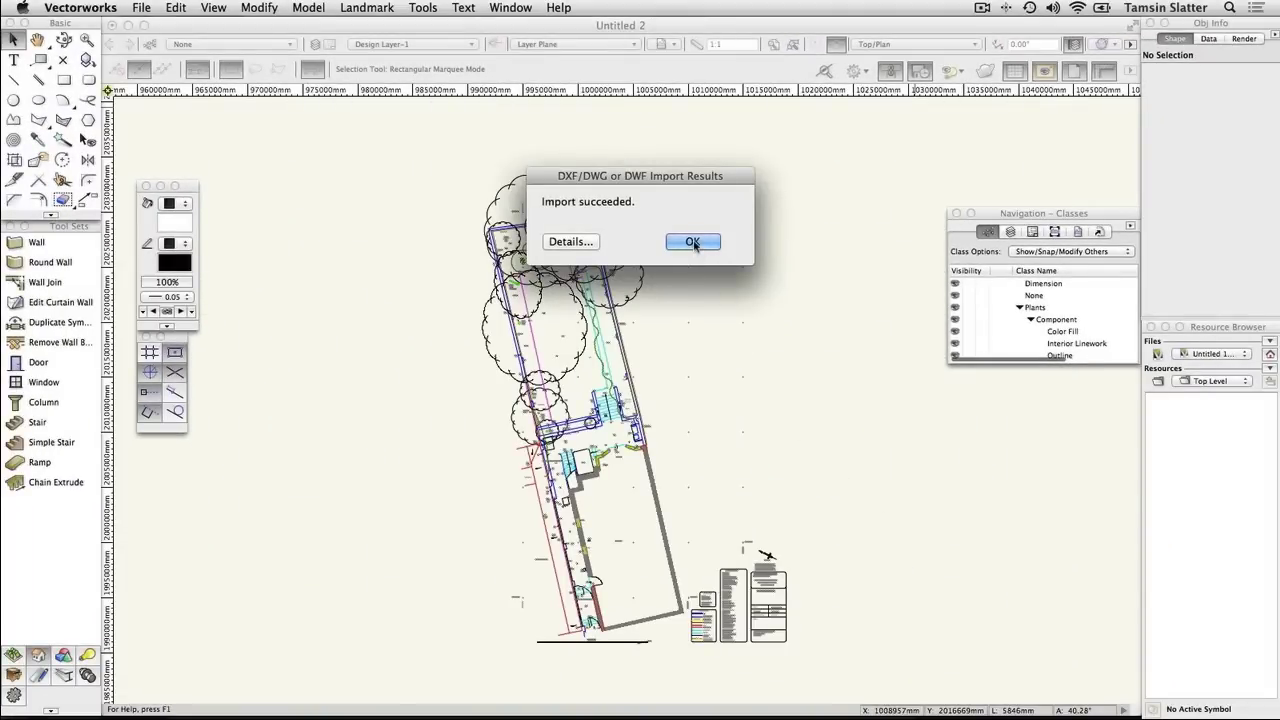
click(693, 243)
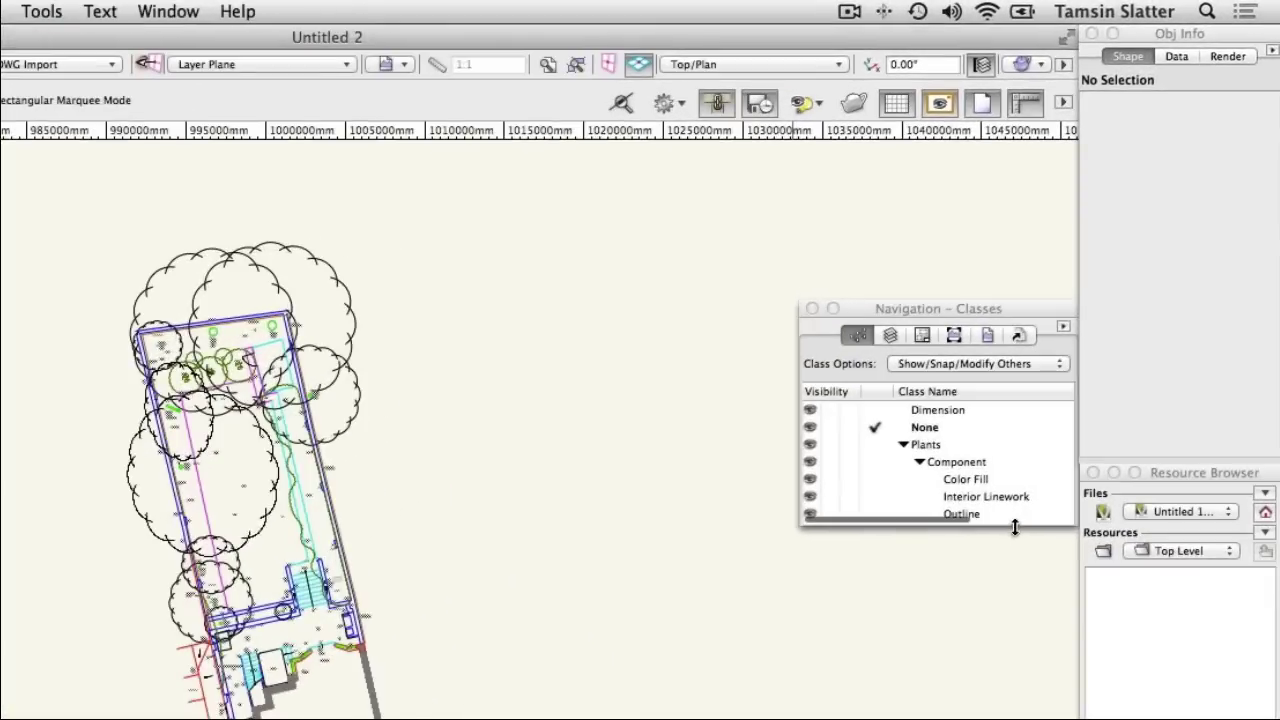
Lengthen the Navigation palette and review the design layers, including Design Layer-1 and 1-Sample DWG Import.
drag(1014, 527, 1014, 703)
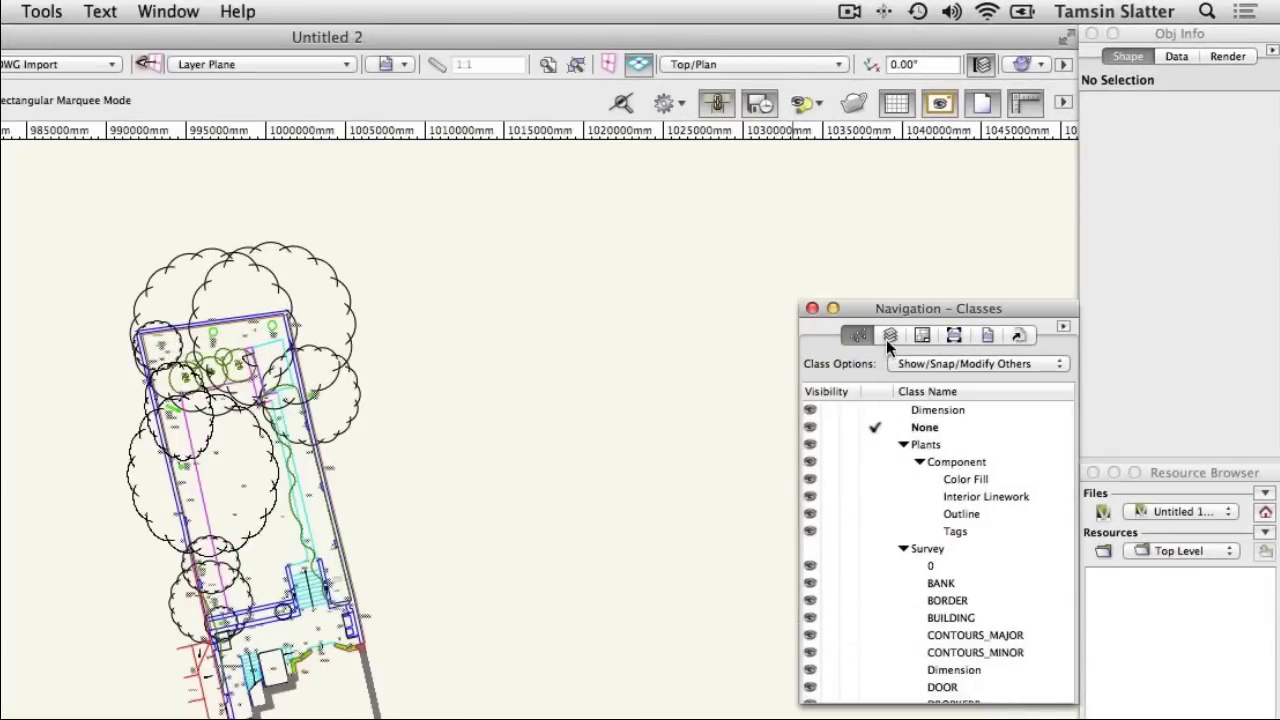
click(887, 341)
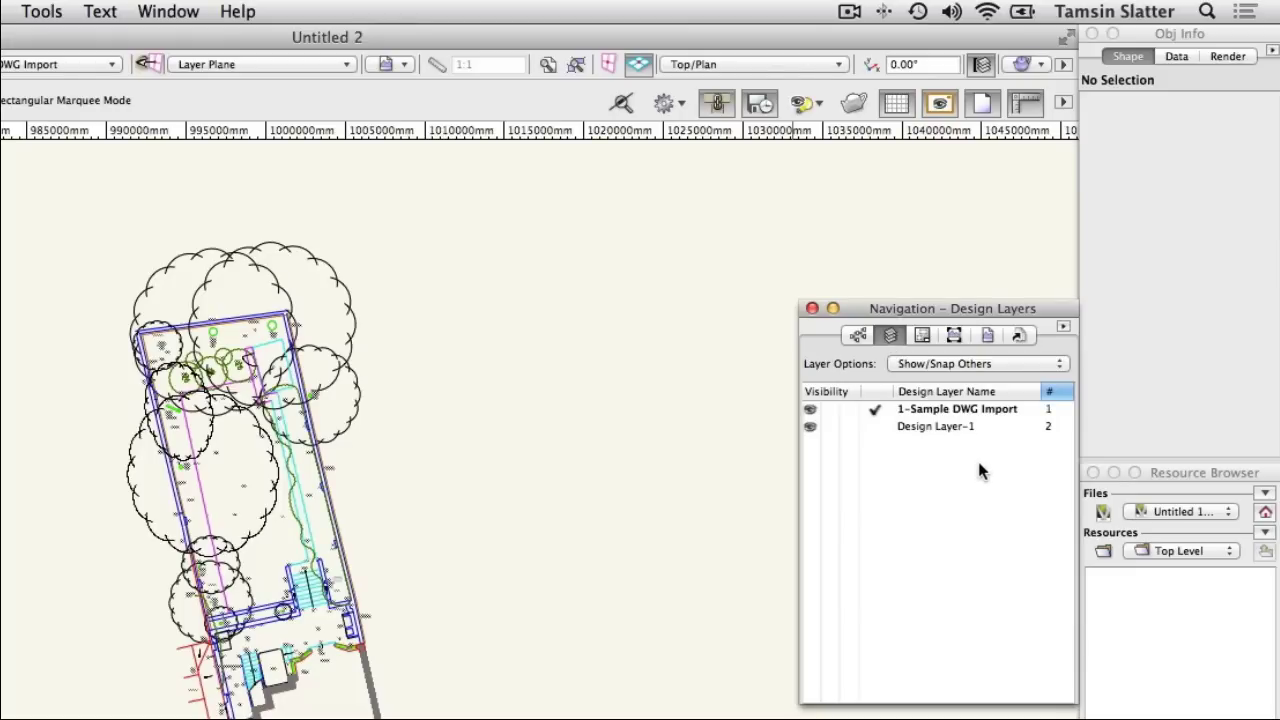
click(932, 428)
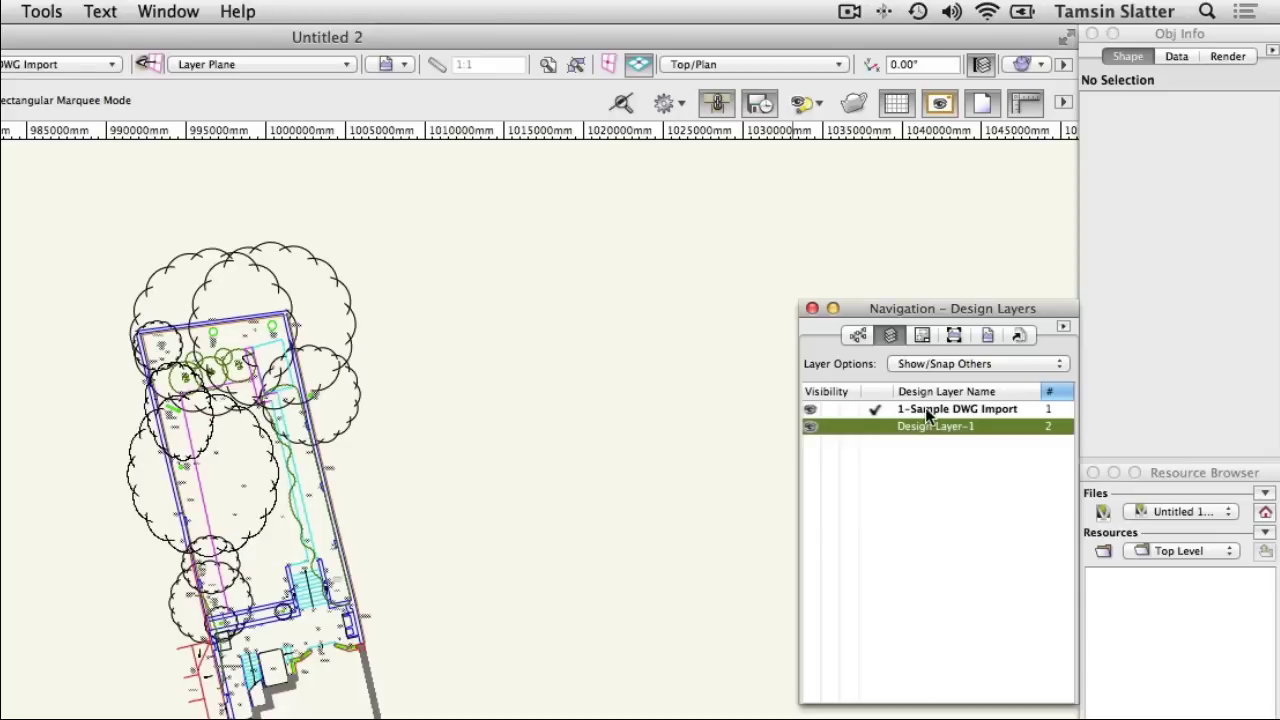
click(925, 411)
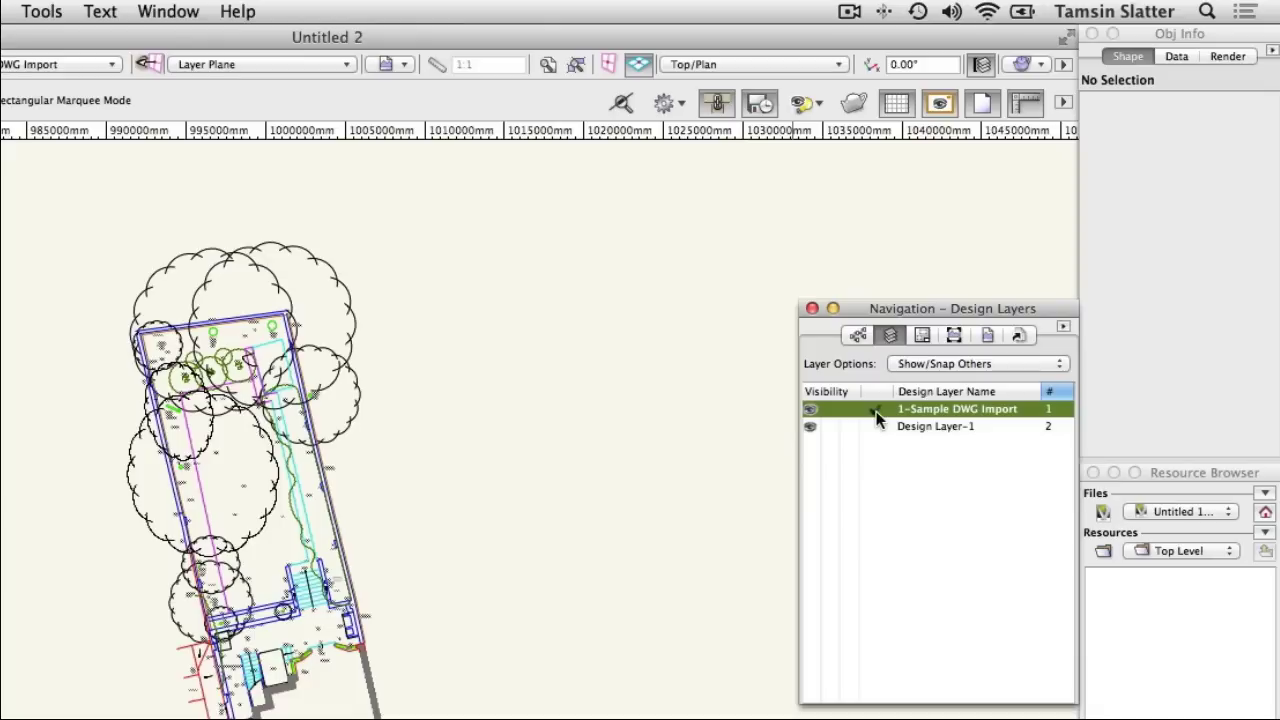
Examine the imported classes grouped under the Survey prefix in the class list.
click(857, 336)
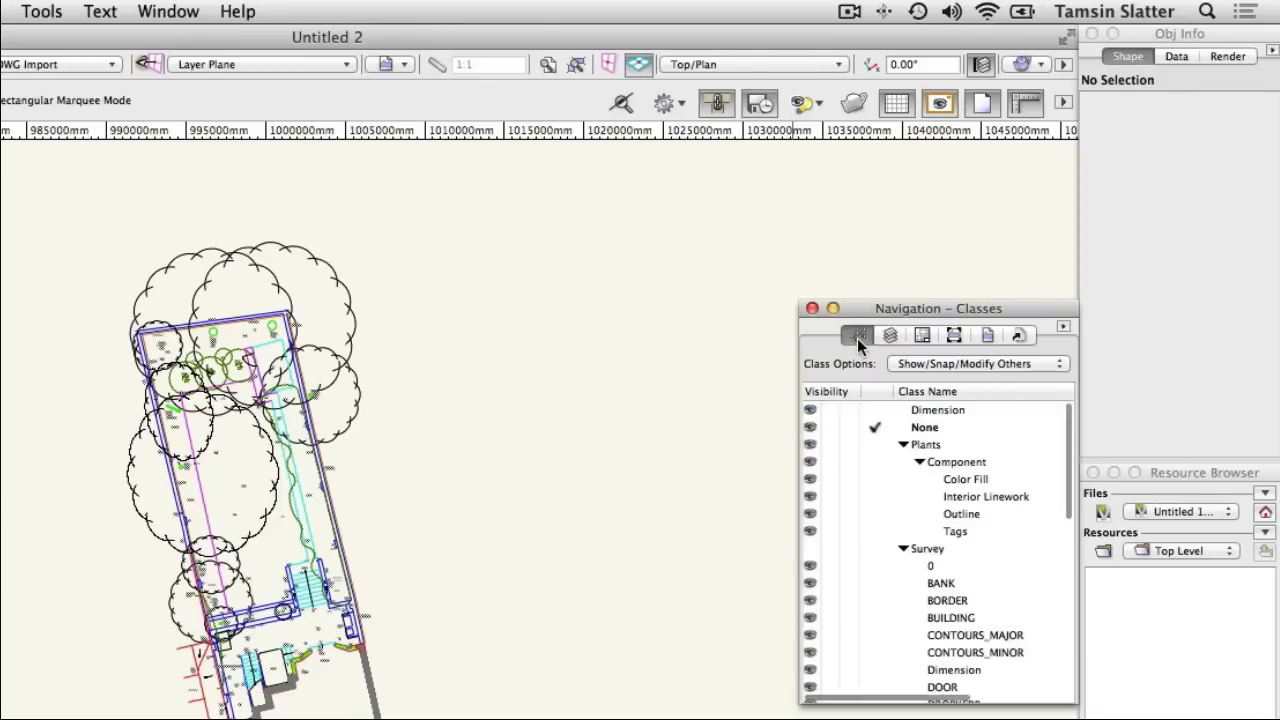
scroll(895, 485, down, 3)
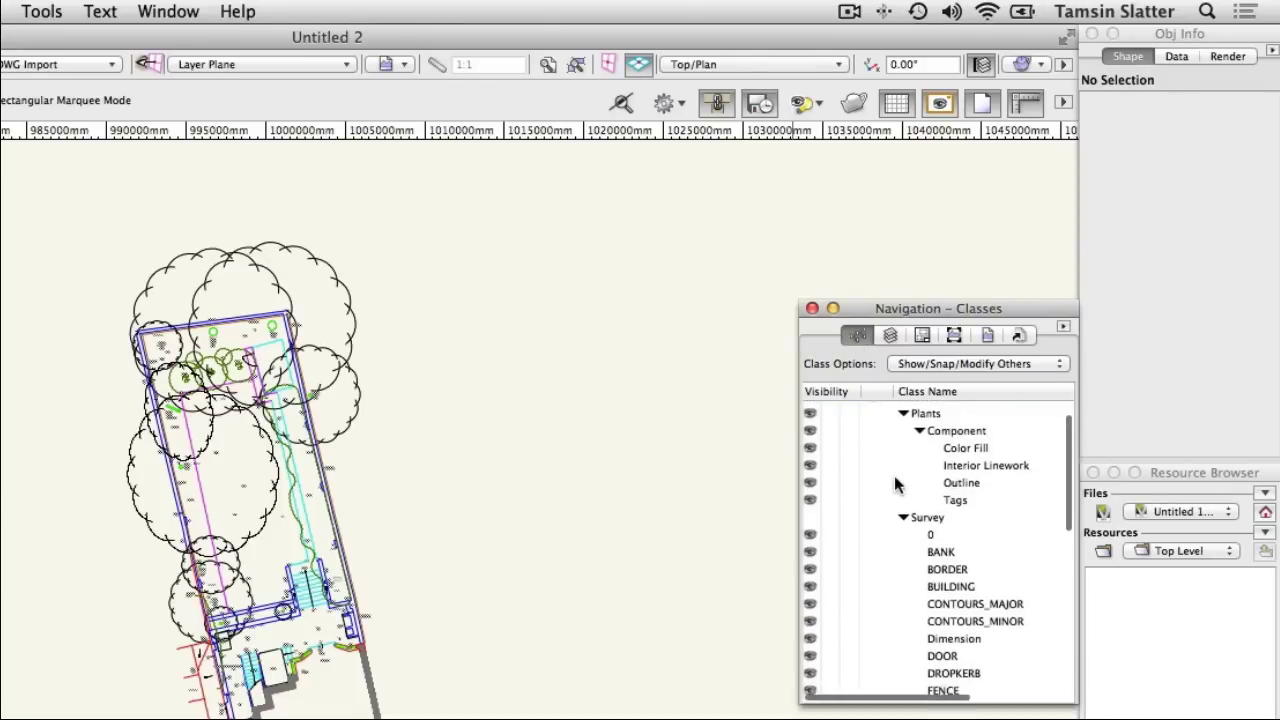
scroll(895, 485, down, 5)
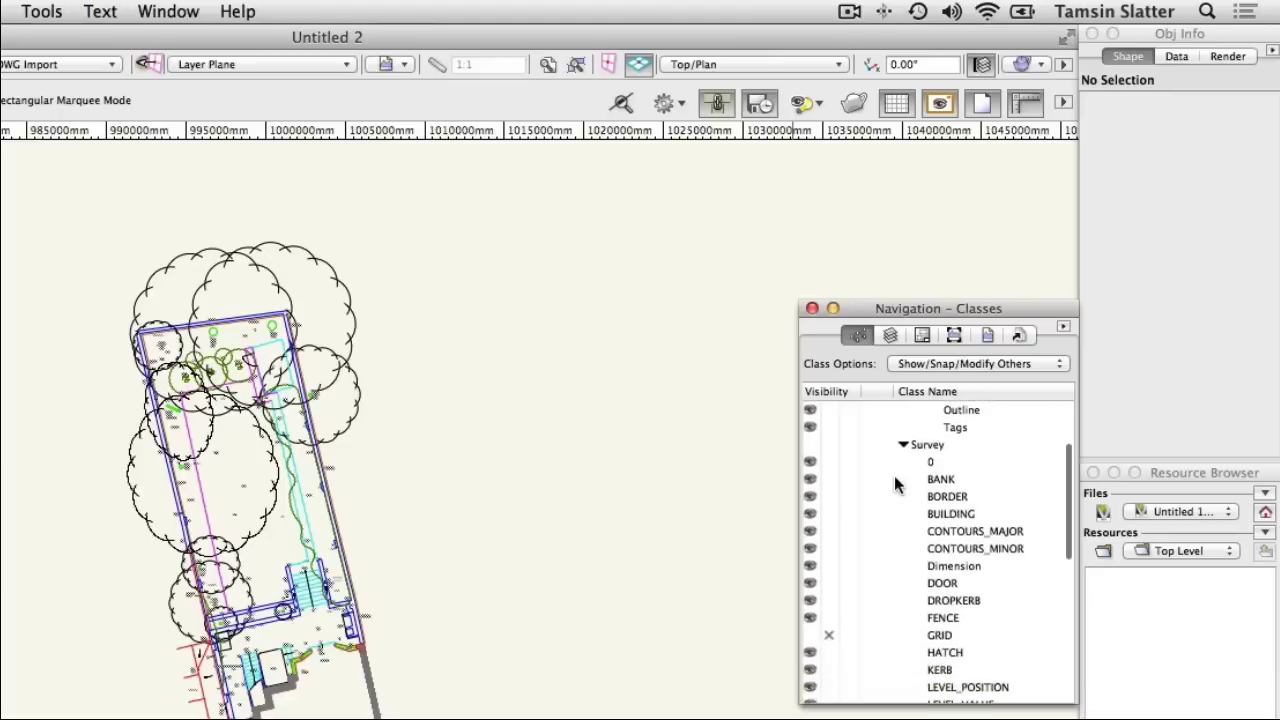
scroll(895, 485, down, 10)
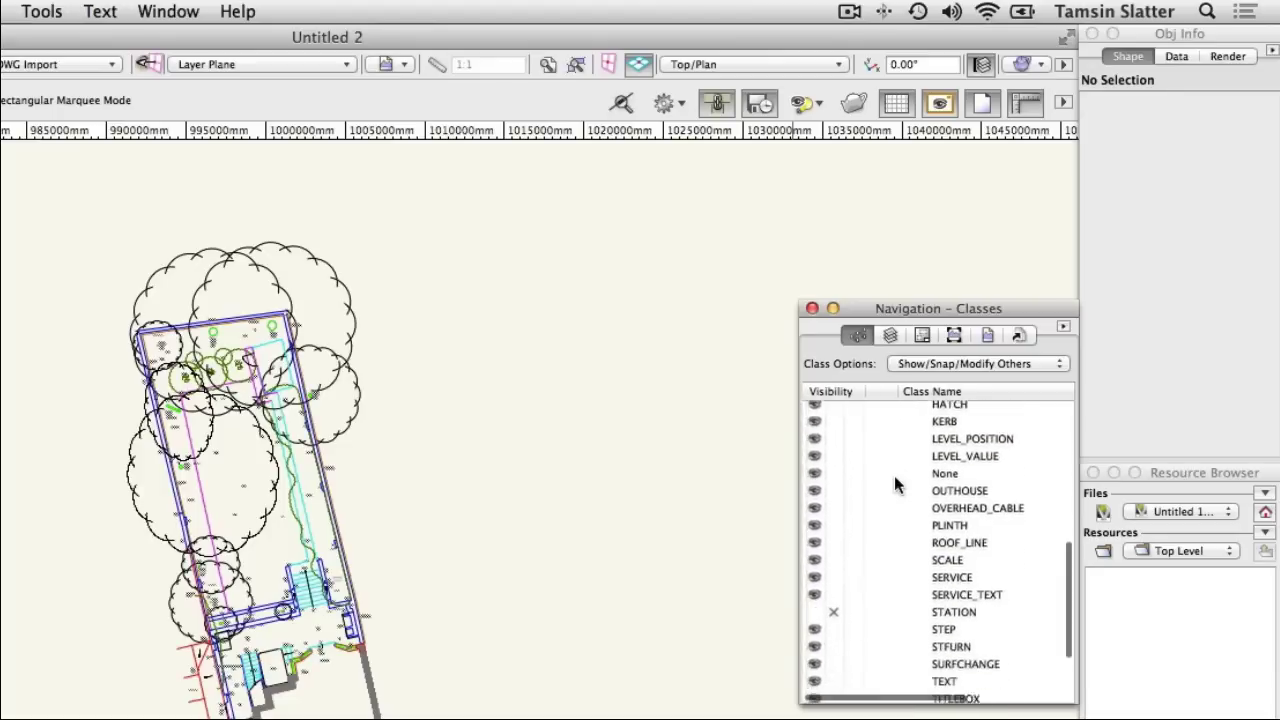
scroll(894, 475, down, 3)
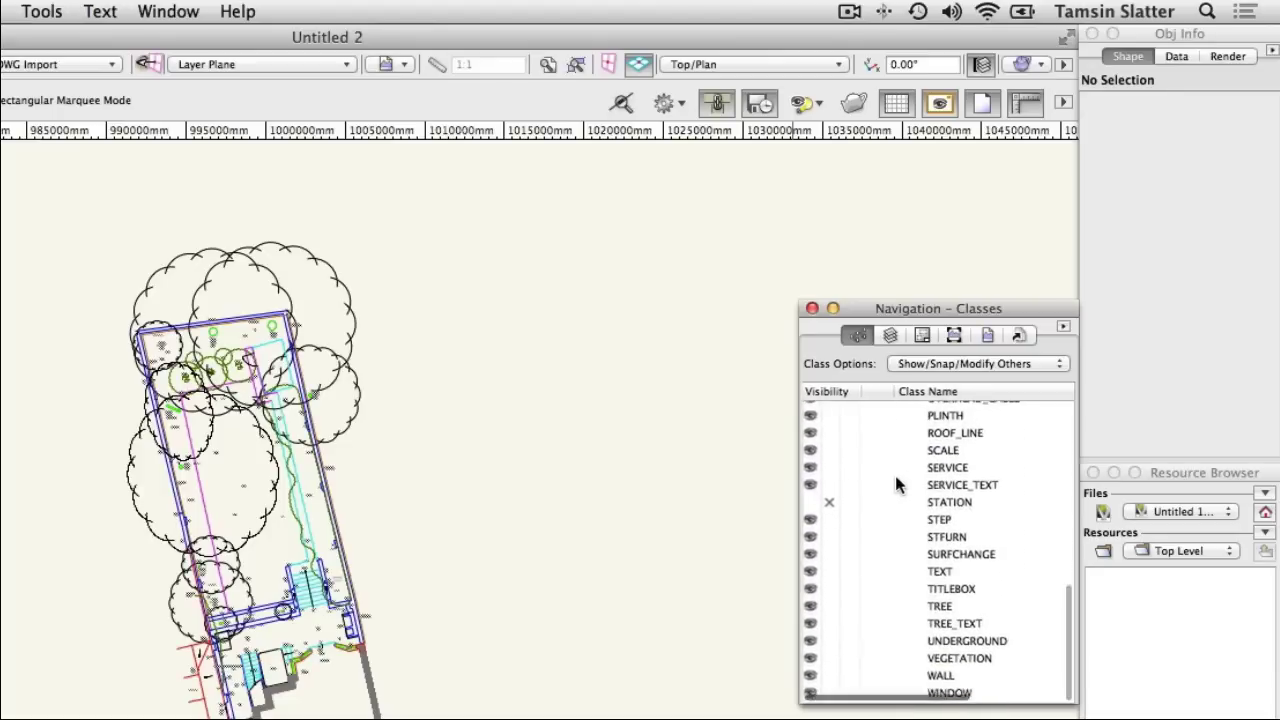
scroll(895, 484, up, 10)
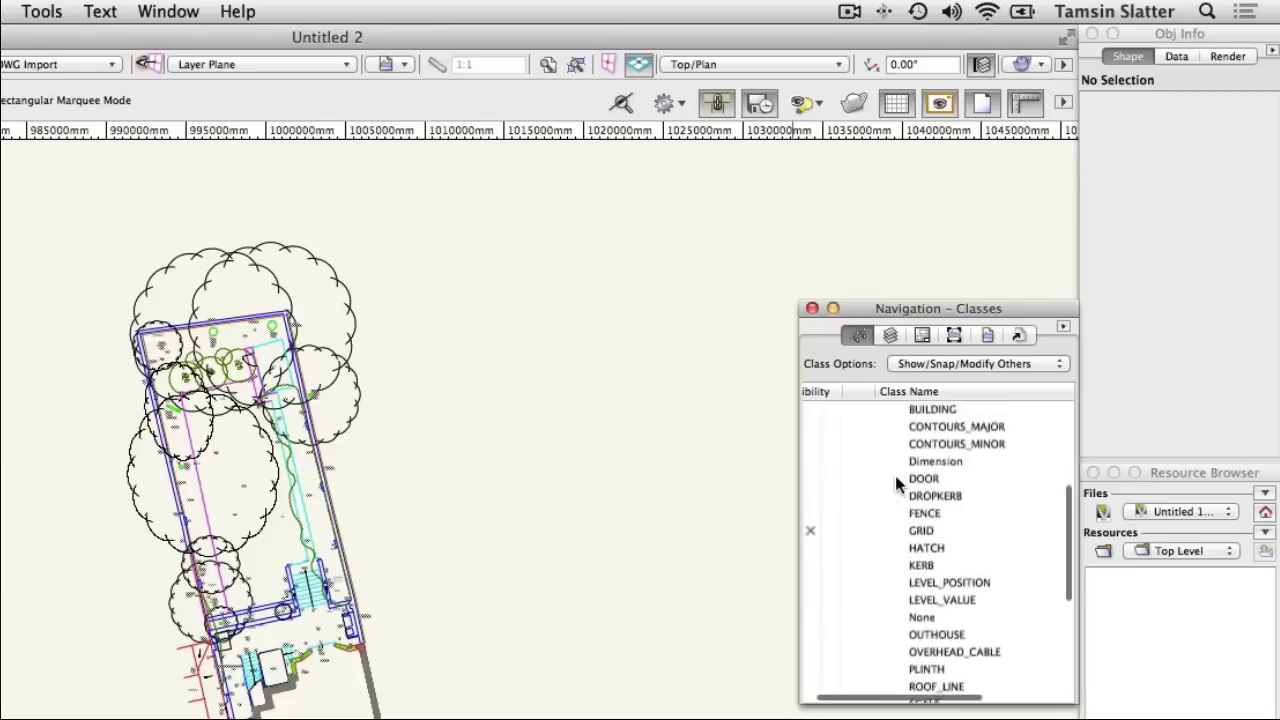
scroll(895, 484, down, 5)
scroll(895, 484, down, 5)
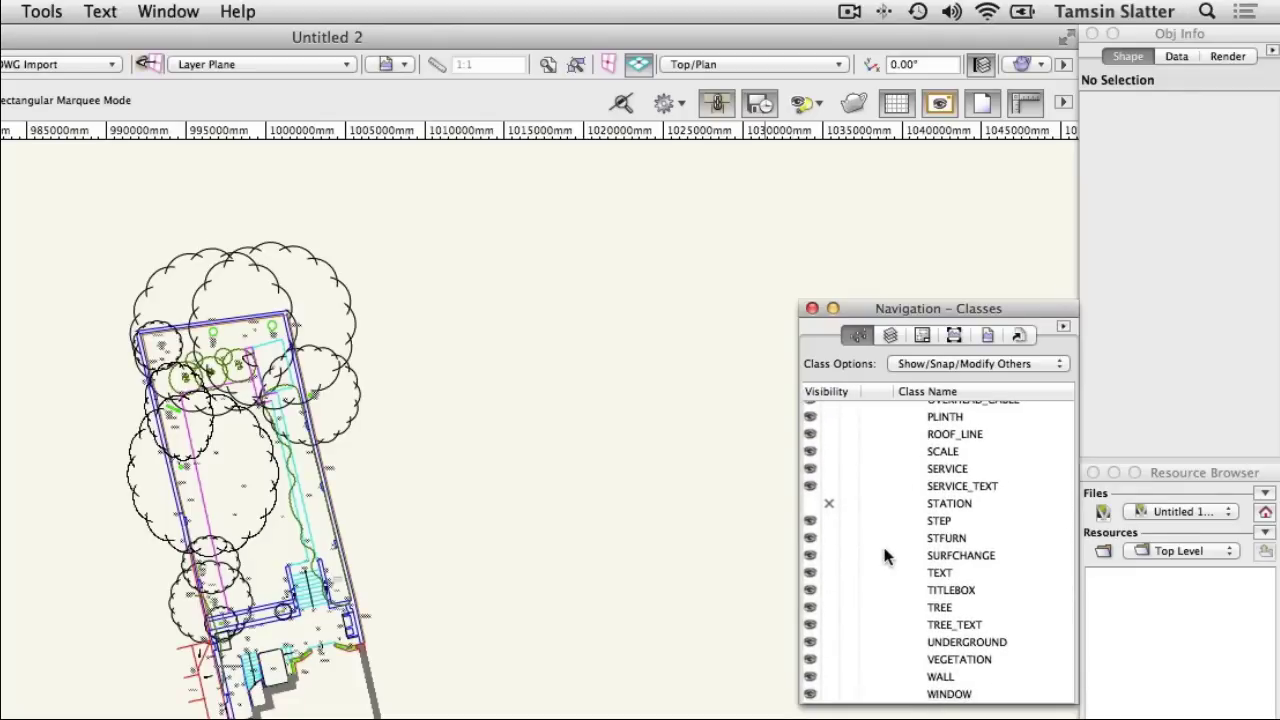
scroll(884, 557, up, 5)
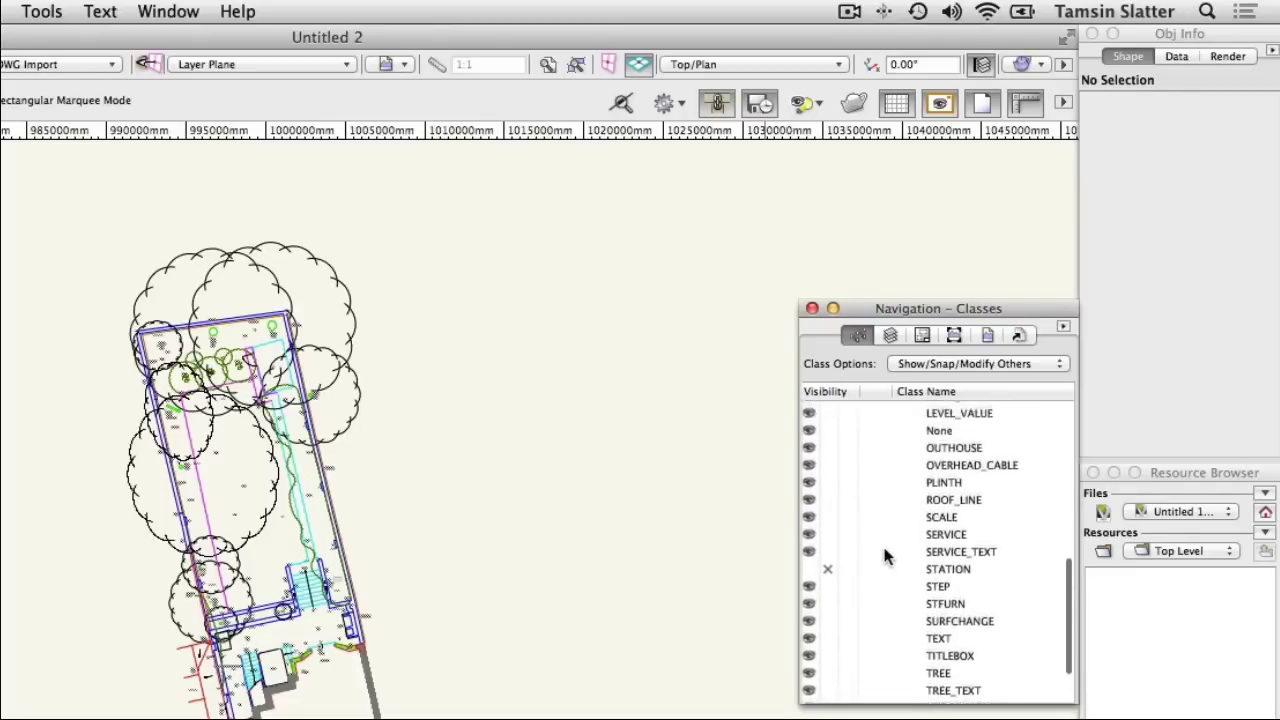
scroll(884, 557, up, 6)
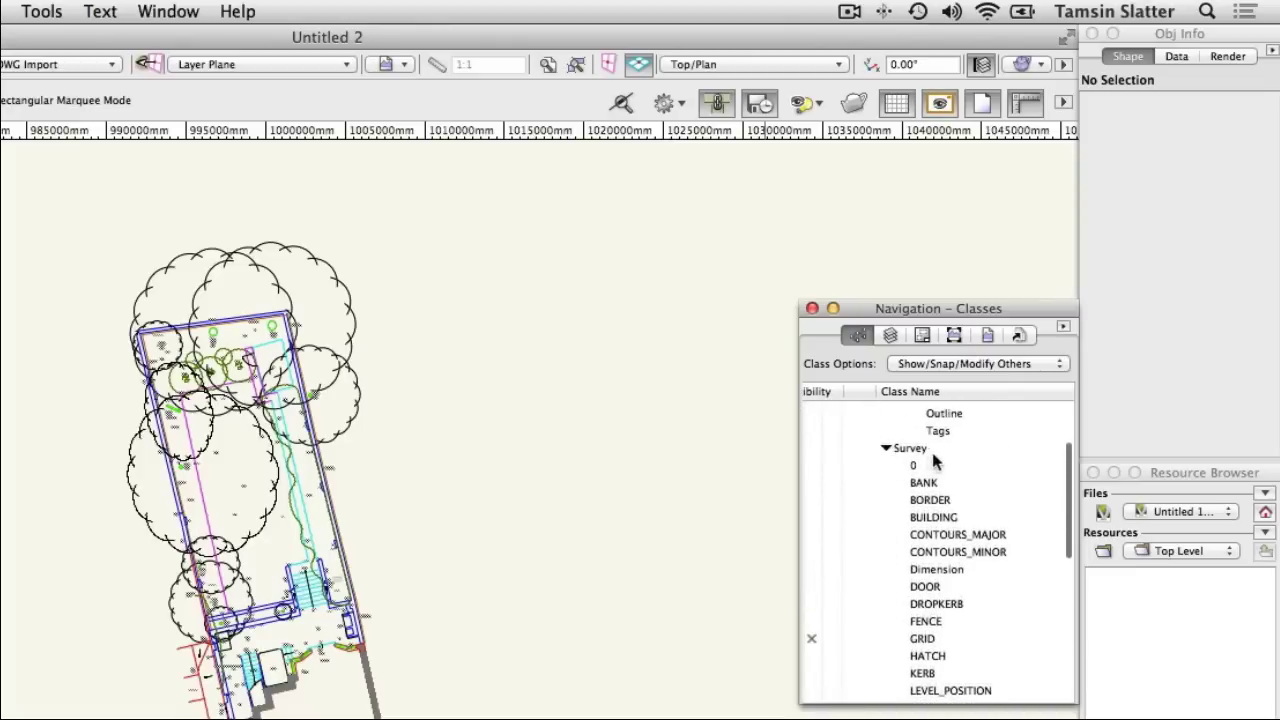
Collapse and re-expand the Survey class group, and look through the imported classes it contains.
scroll(894, 461, up, 1)
scroll(894, 461, left, 2)
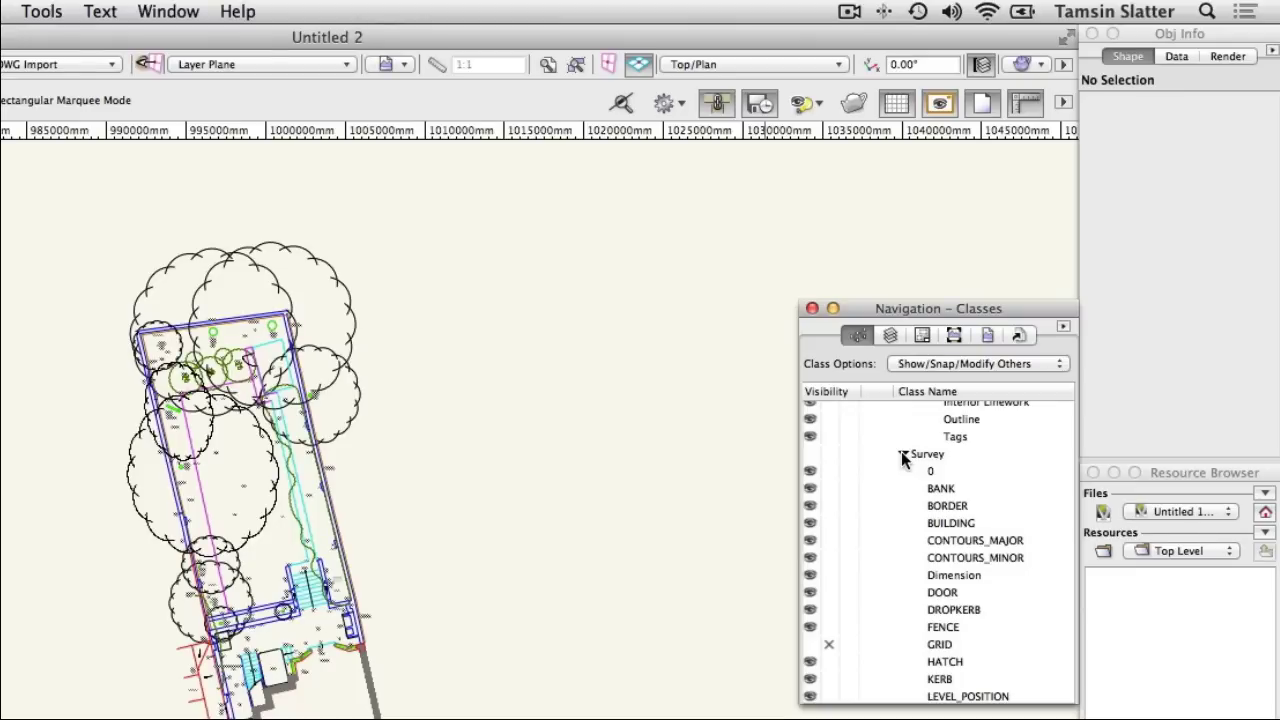
click(903, 455)
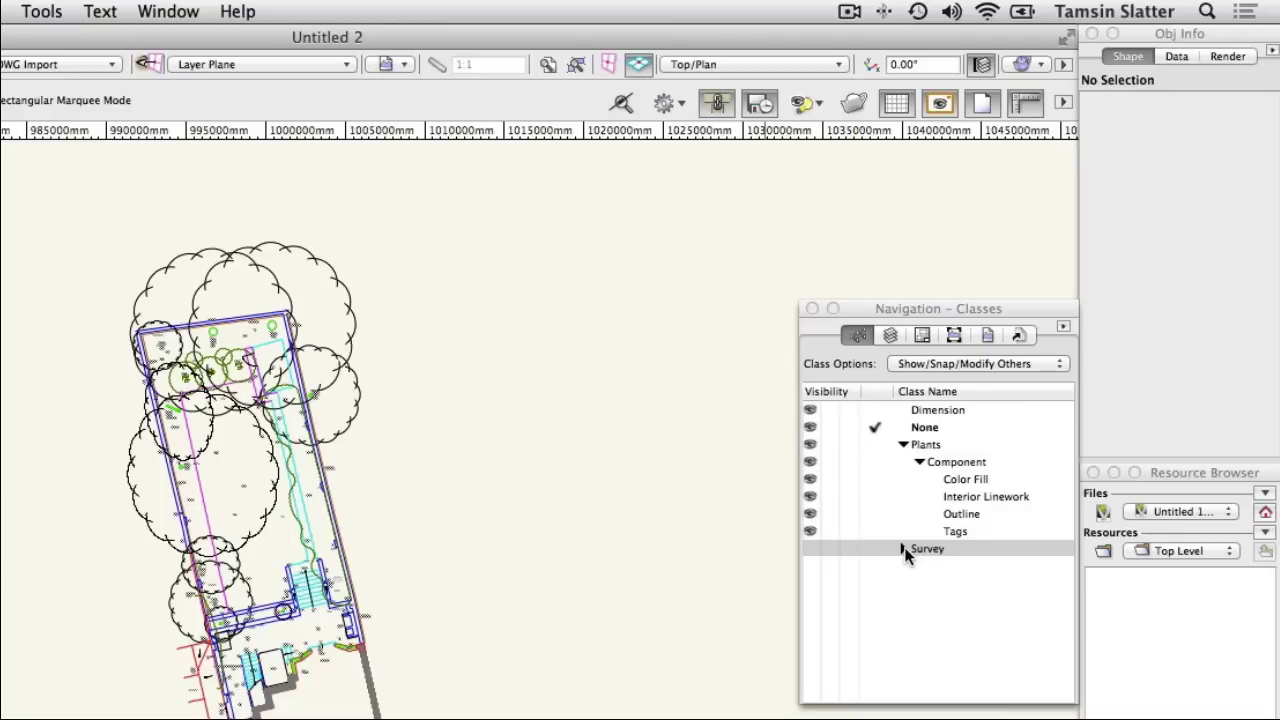
click(903, 549)
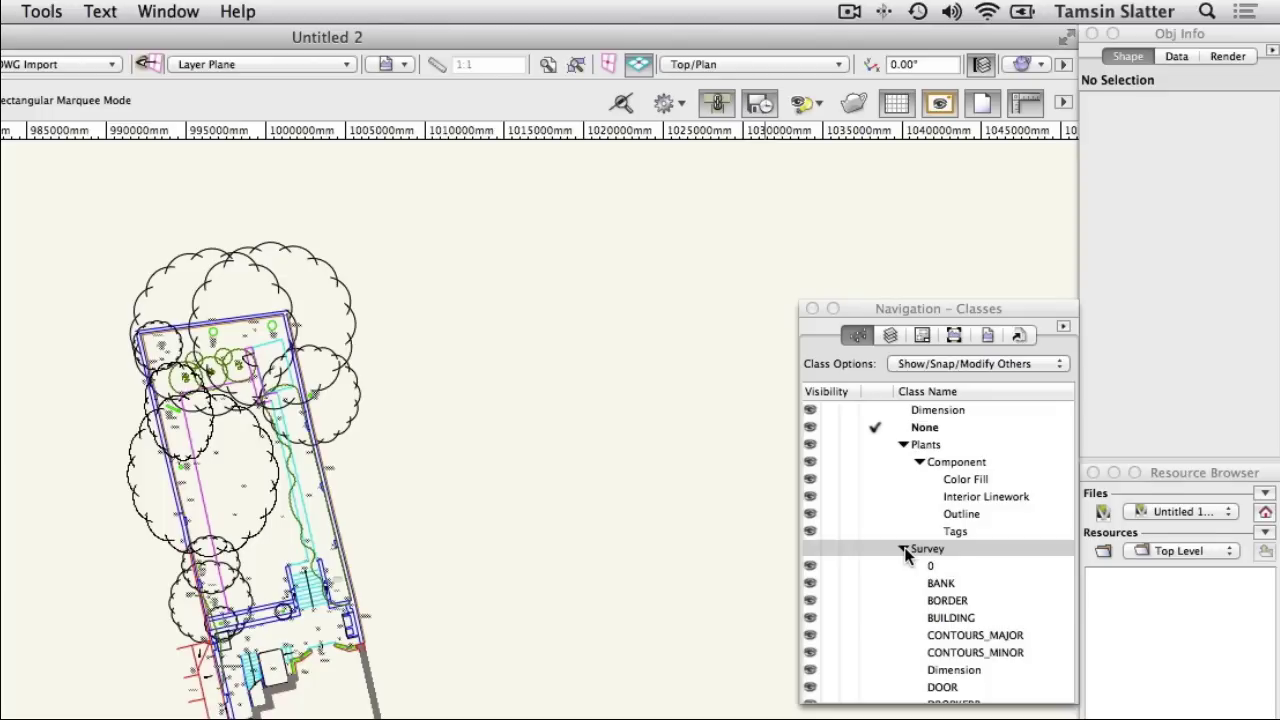
scroll(888, 598, down, 5)
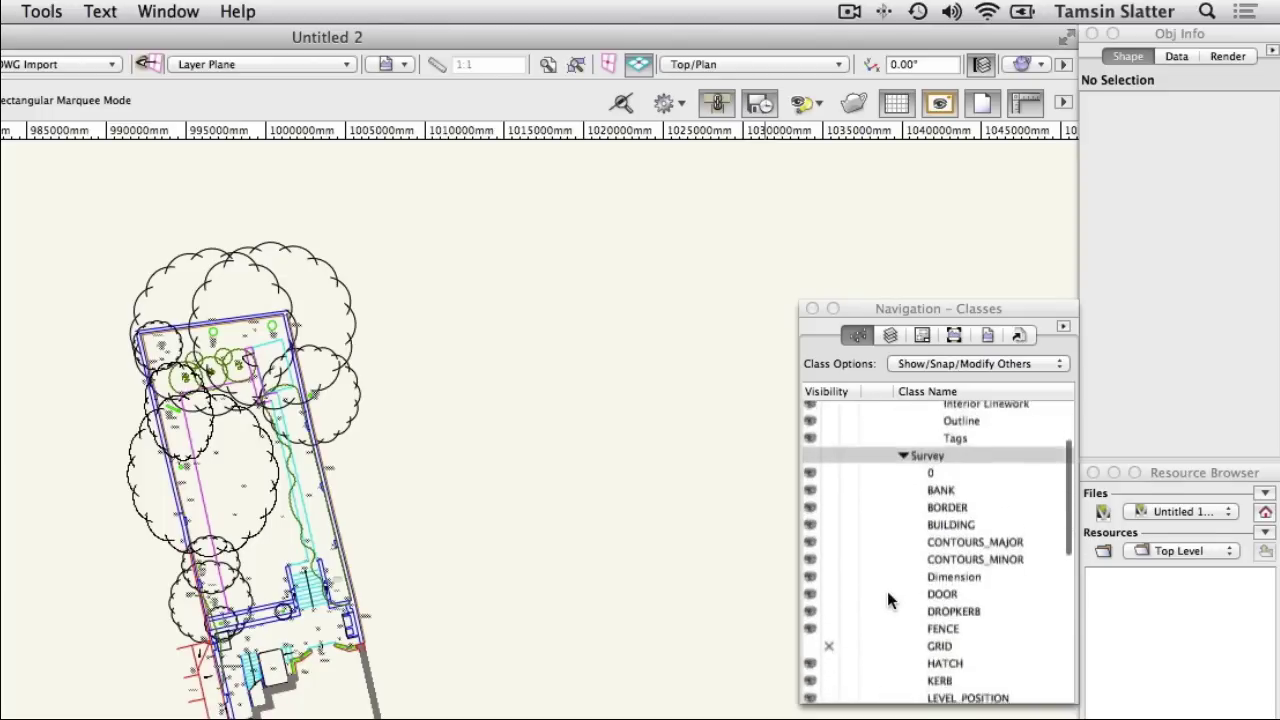
scroll(887, 591, down, 3)
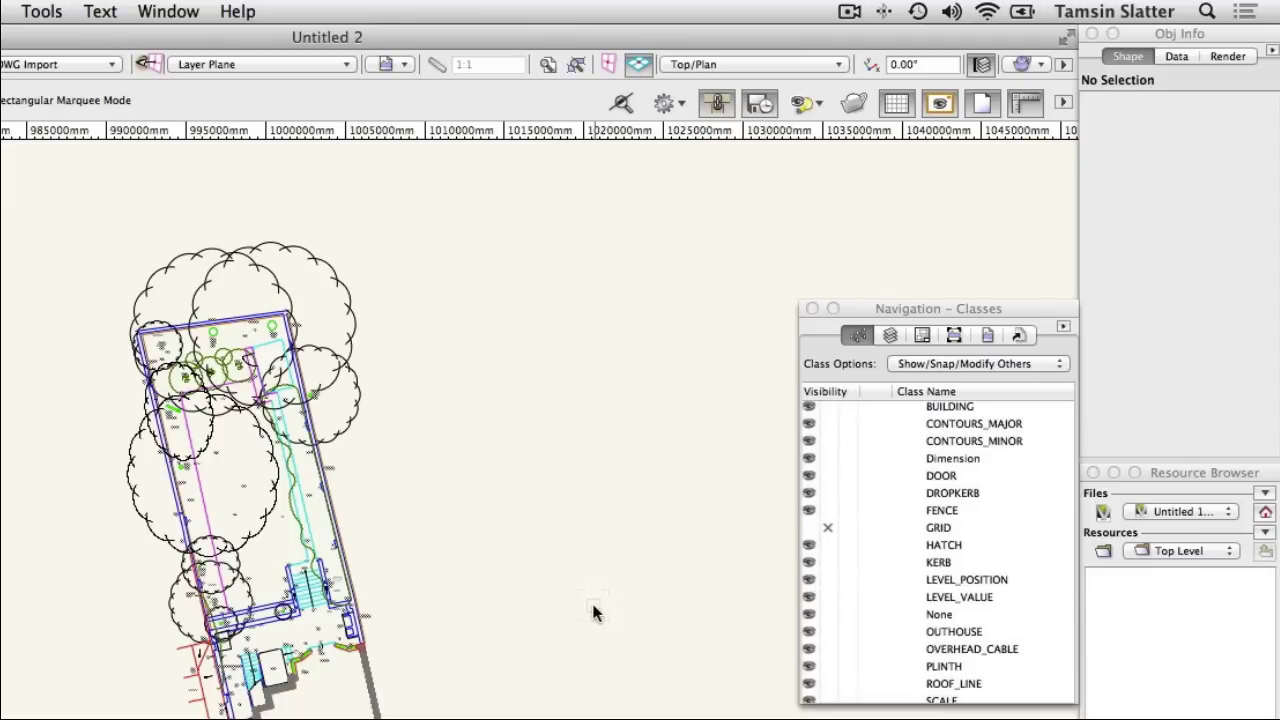
Toggle the LEVEL_VALUE class off and on again to check which survey annotations it controls around the paved path.
click(826, 597)
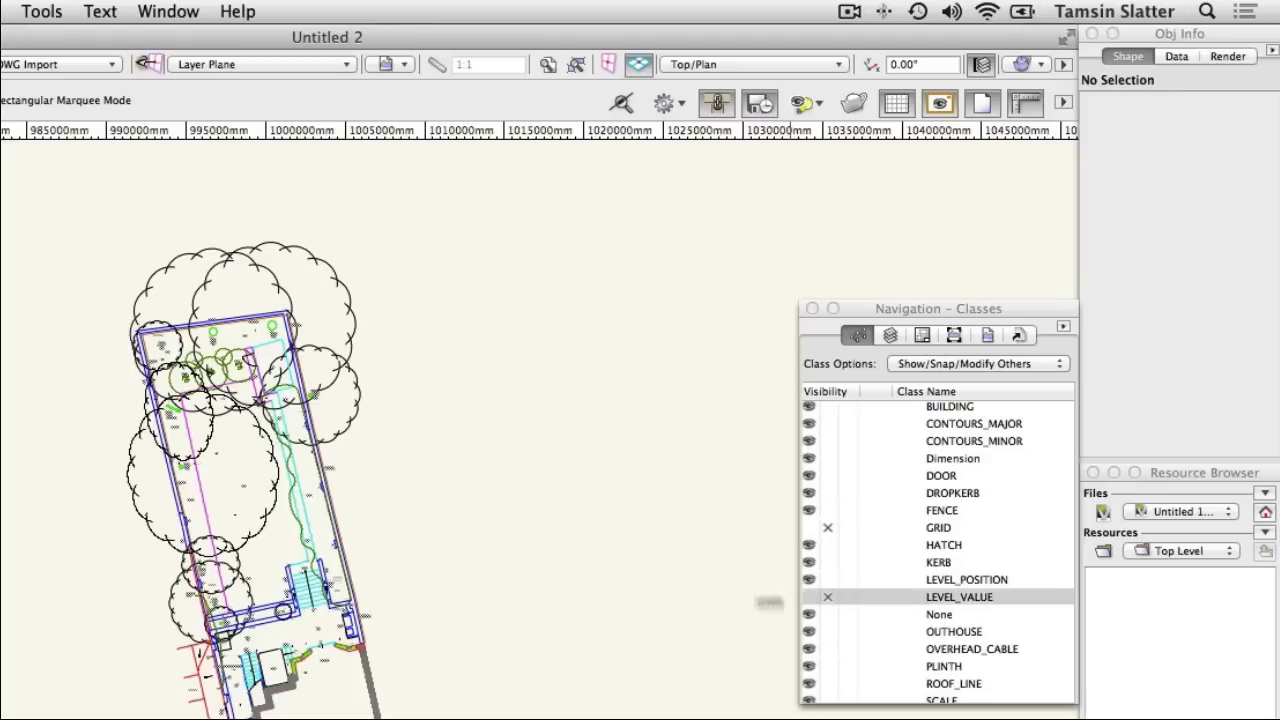
scroll(270, 547, up, 1)
scroll(270, 547, up, 5)
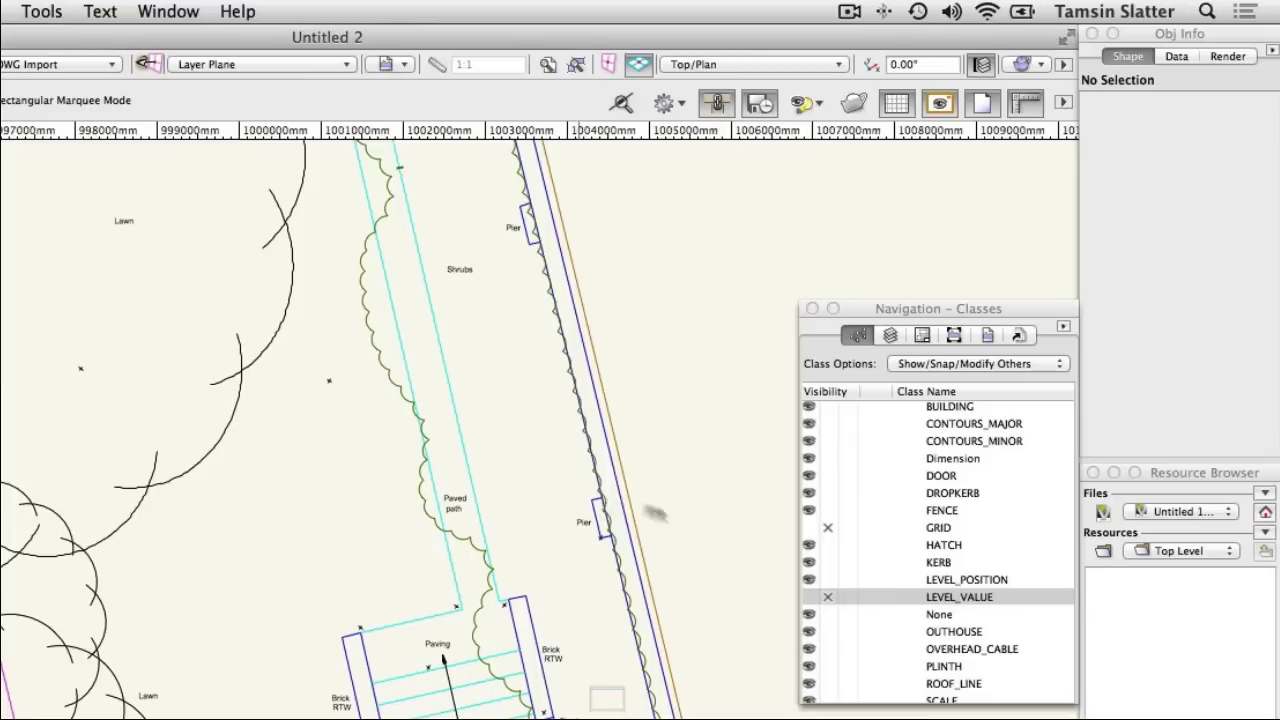
click(808, 597)
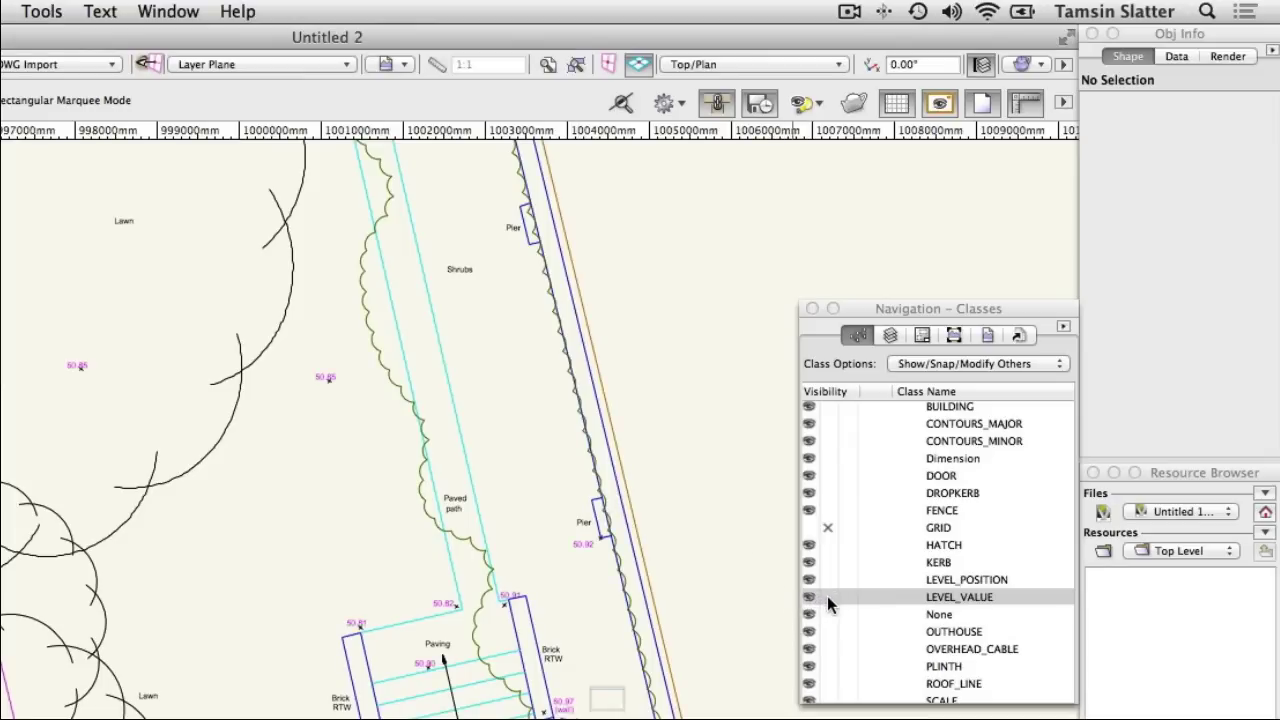
click(827, 596)
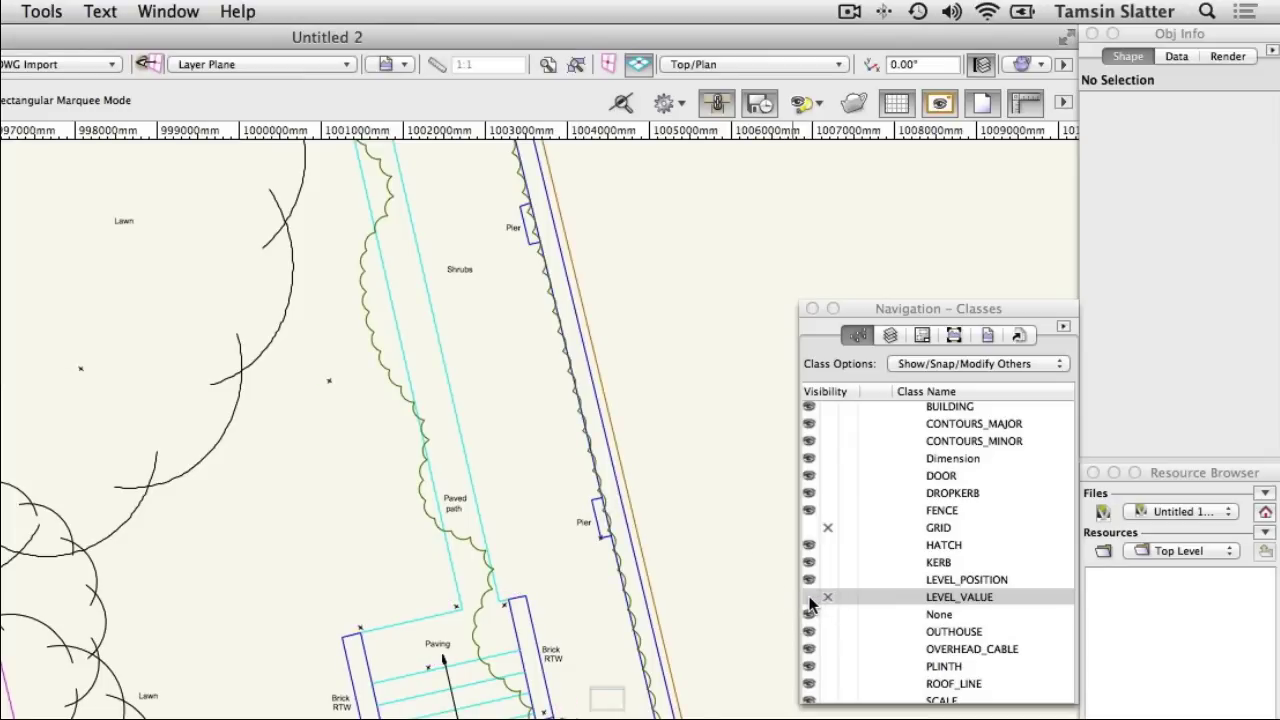
click(809, 598)
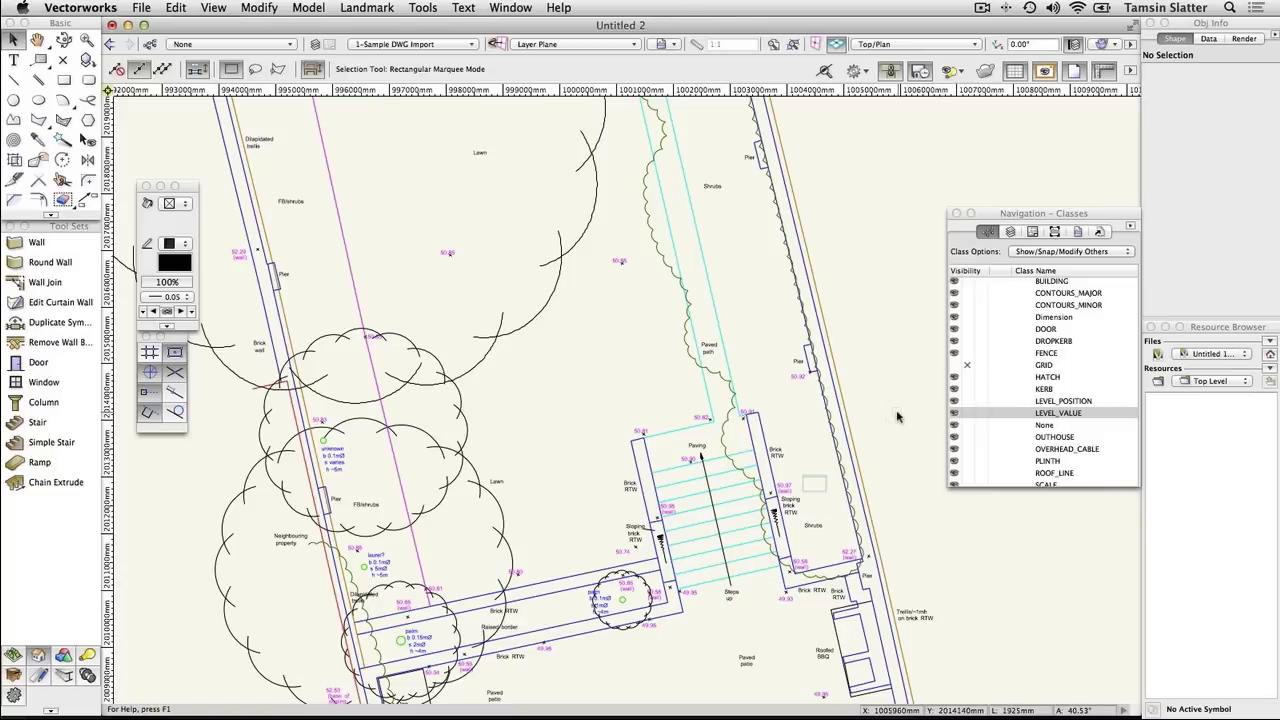
Set the layer scale to 1:50 for all layers, with text scaling enabled.
scroll(570, 450, down, 2)
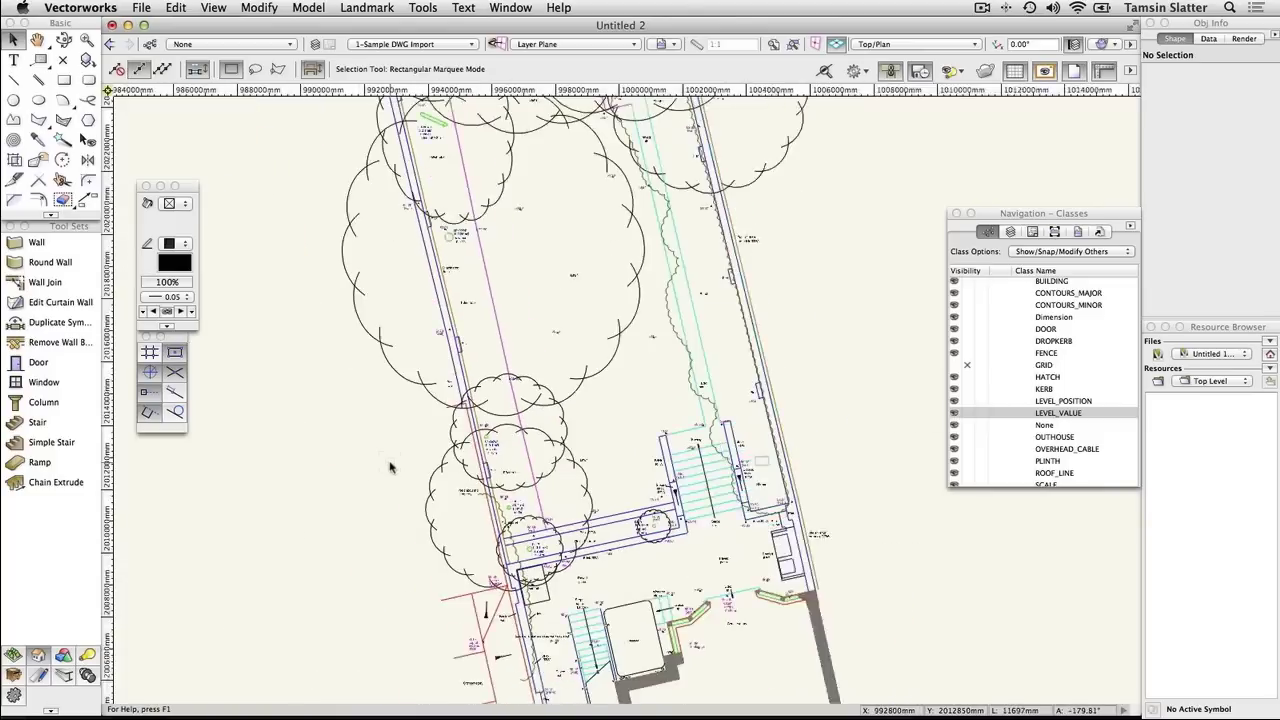
scroll(390, 467, down, 2)
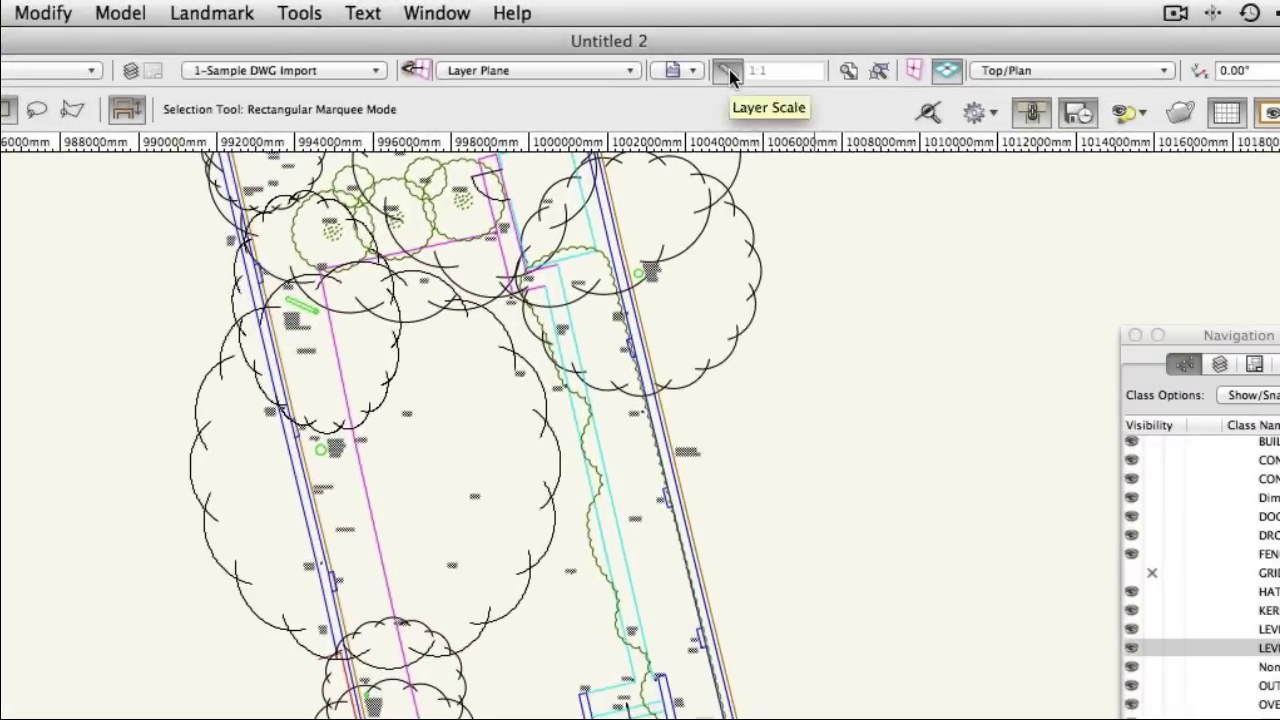
click(729, 70)
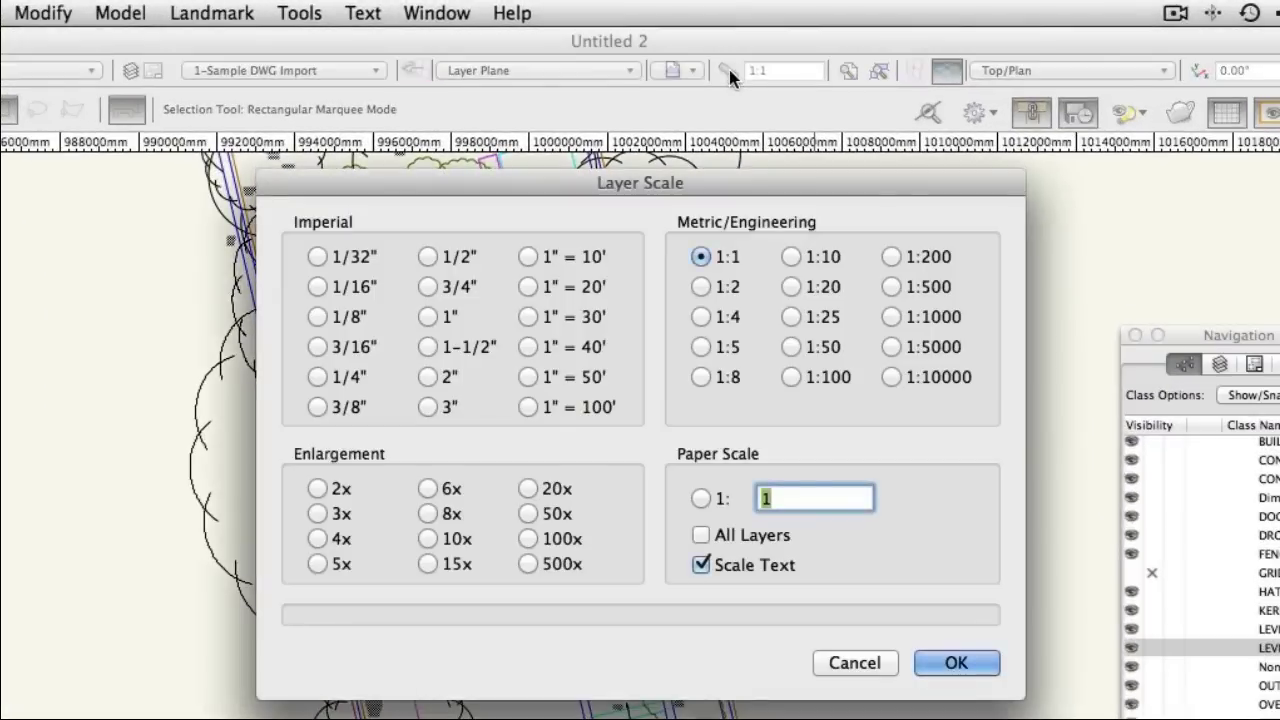
click(813, 345)
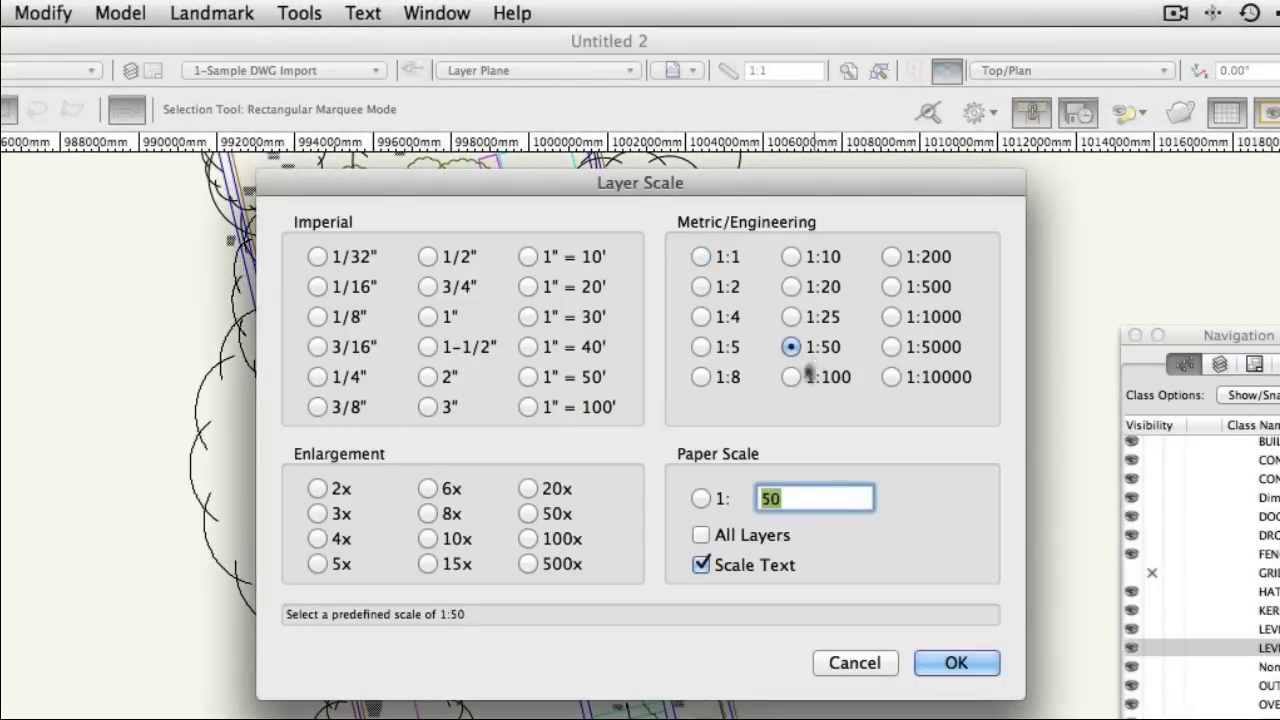
click(730, 536)
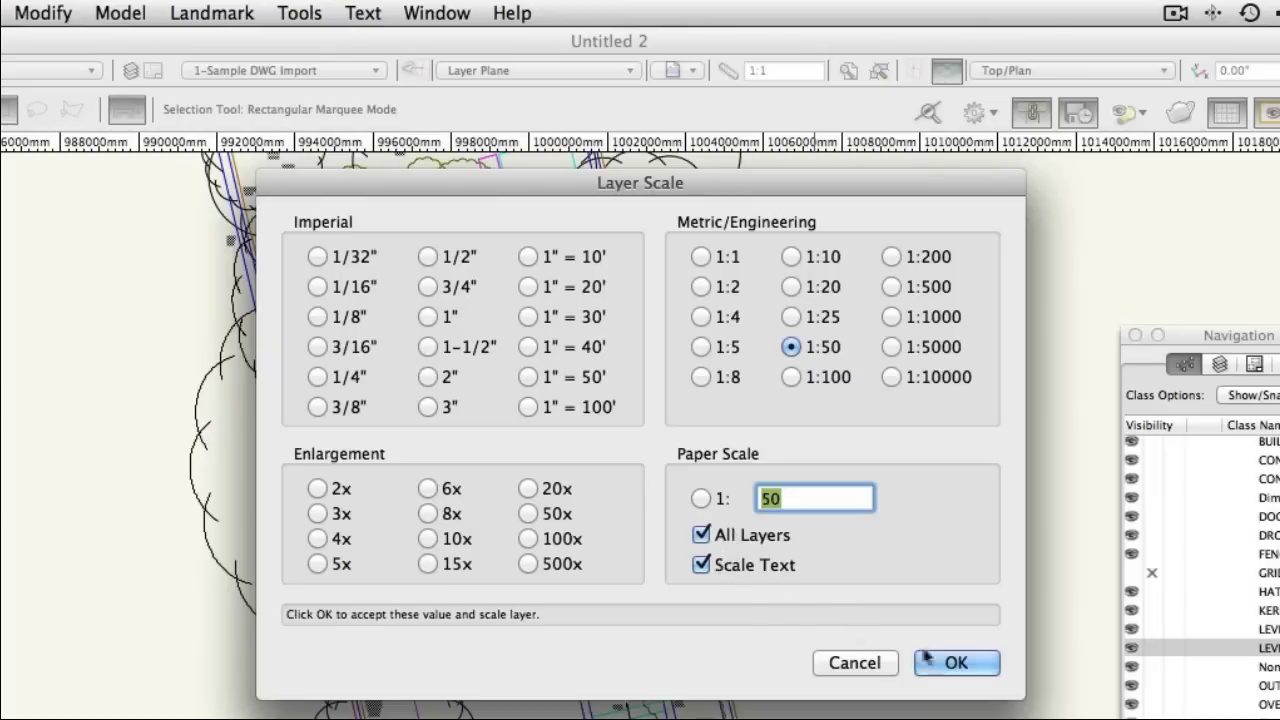
click(956, 663)
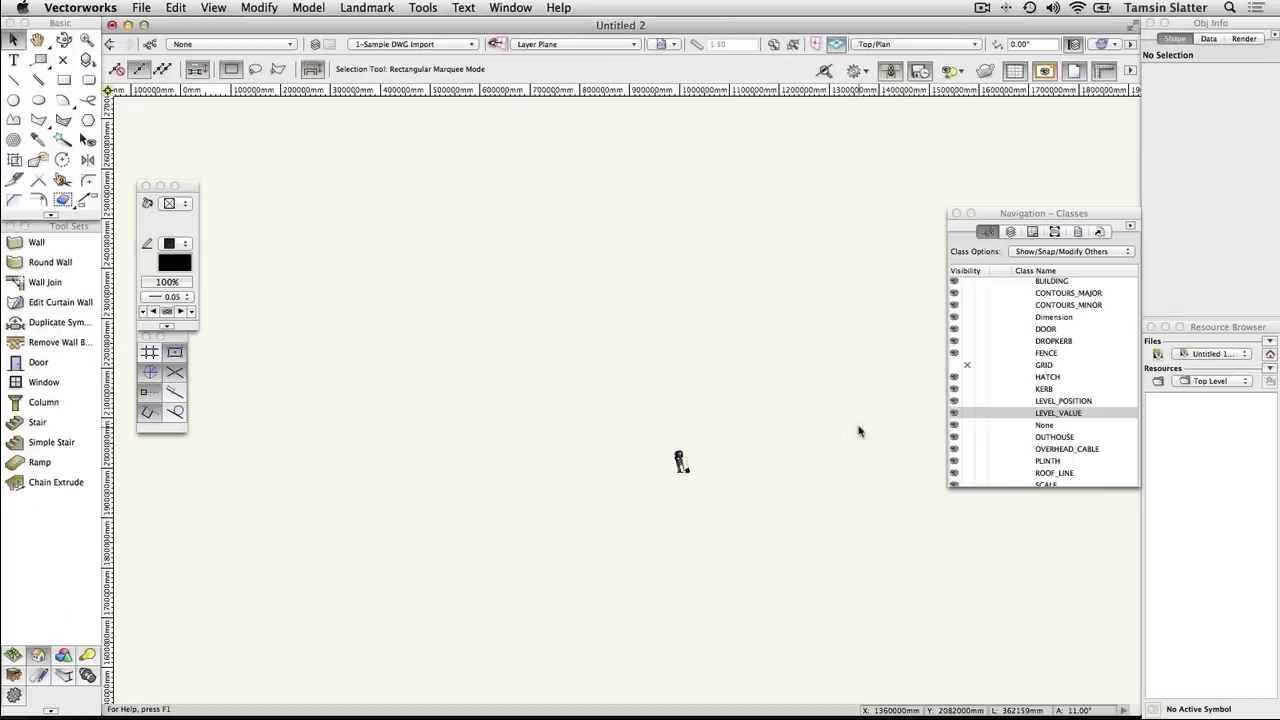
Rotate the plan view about 12.8° around the building's lower-left outer corner, aligning its bottom wall horizontally.
click(793, 45)
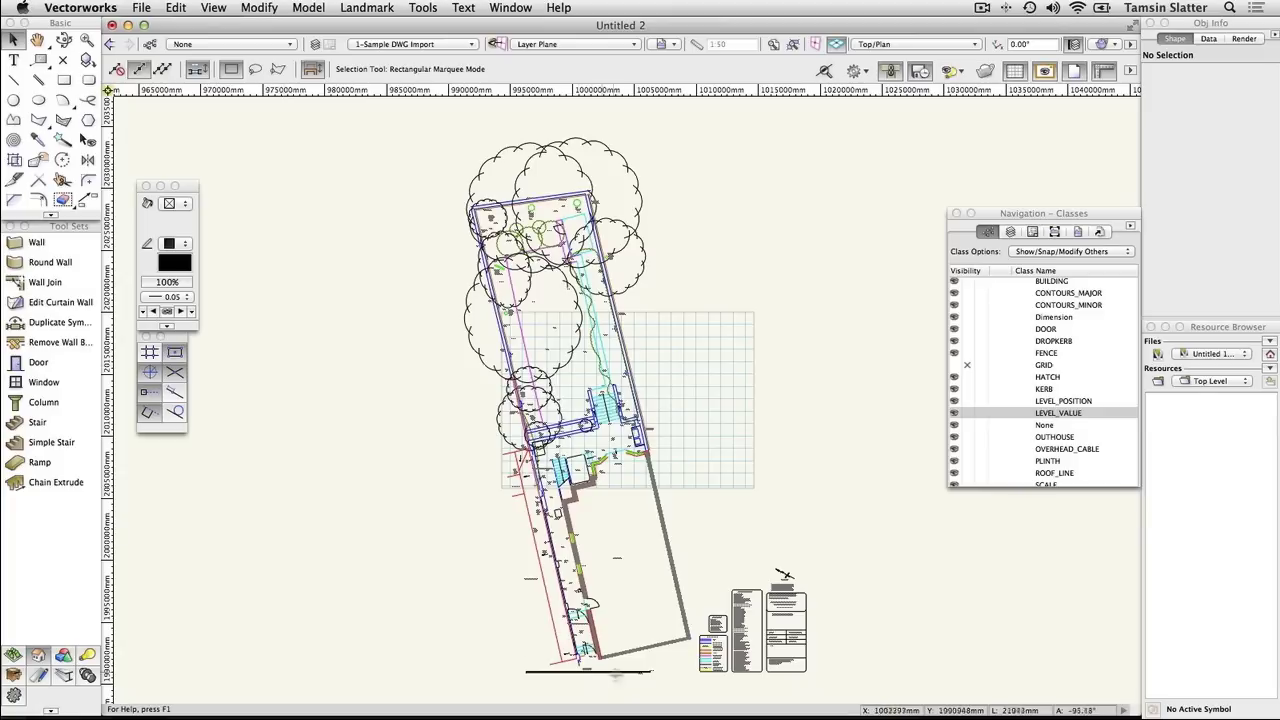
scroll(612, 690, up, 5)
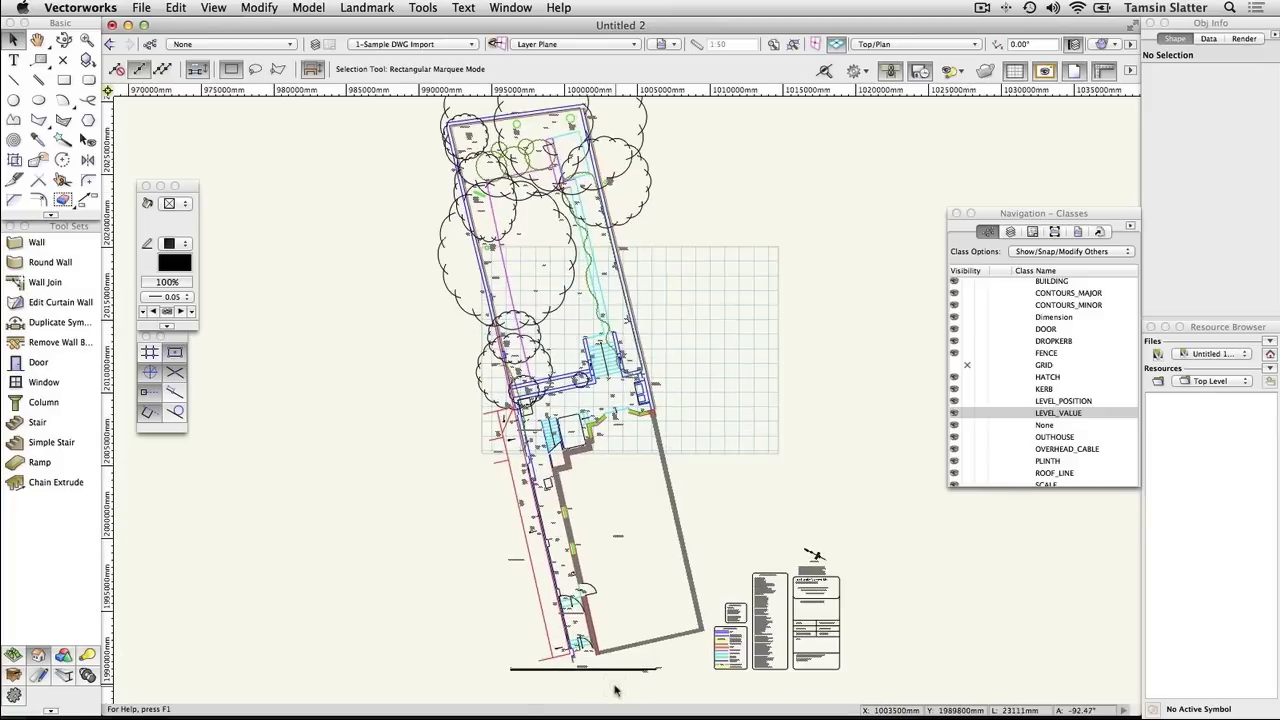
scroll(615, 690, up, 6)
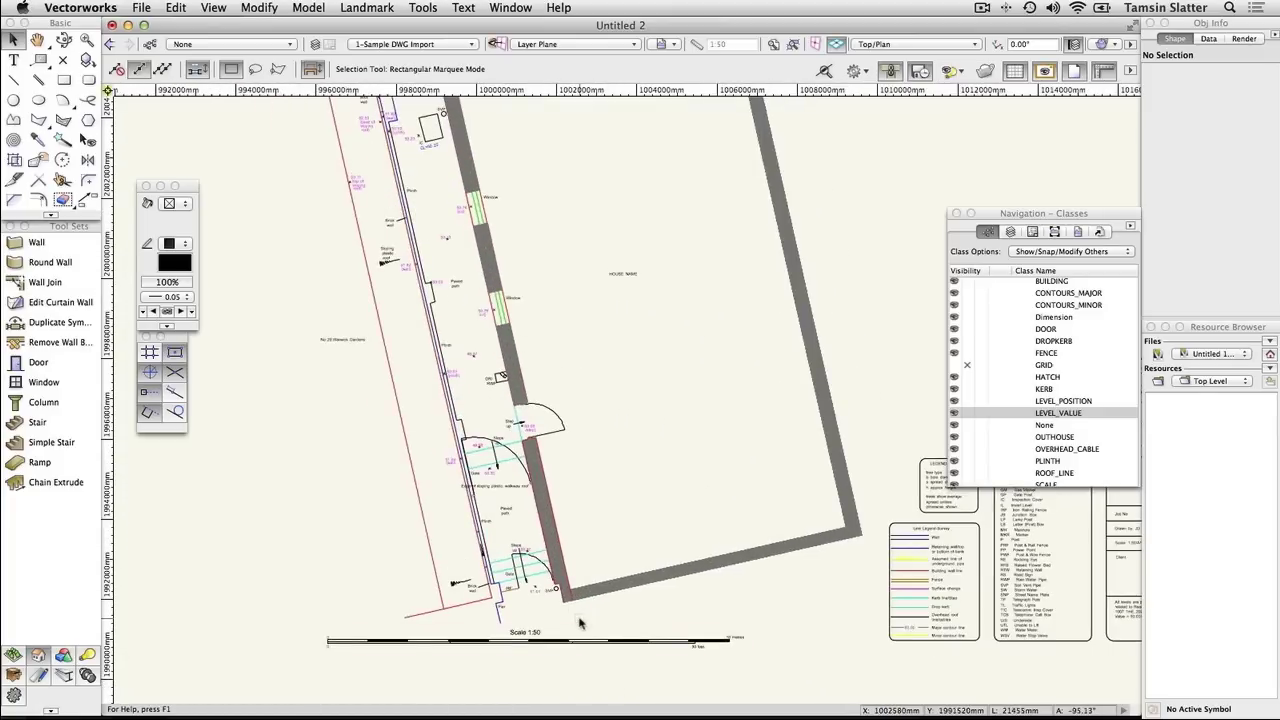
scroll(580, 622, up, 4)
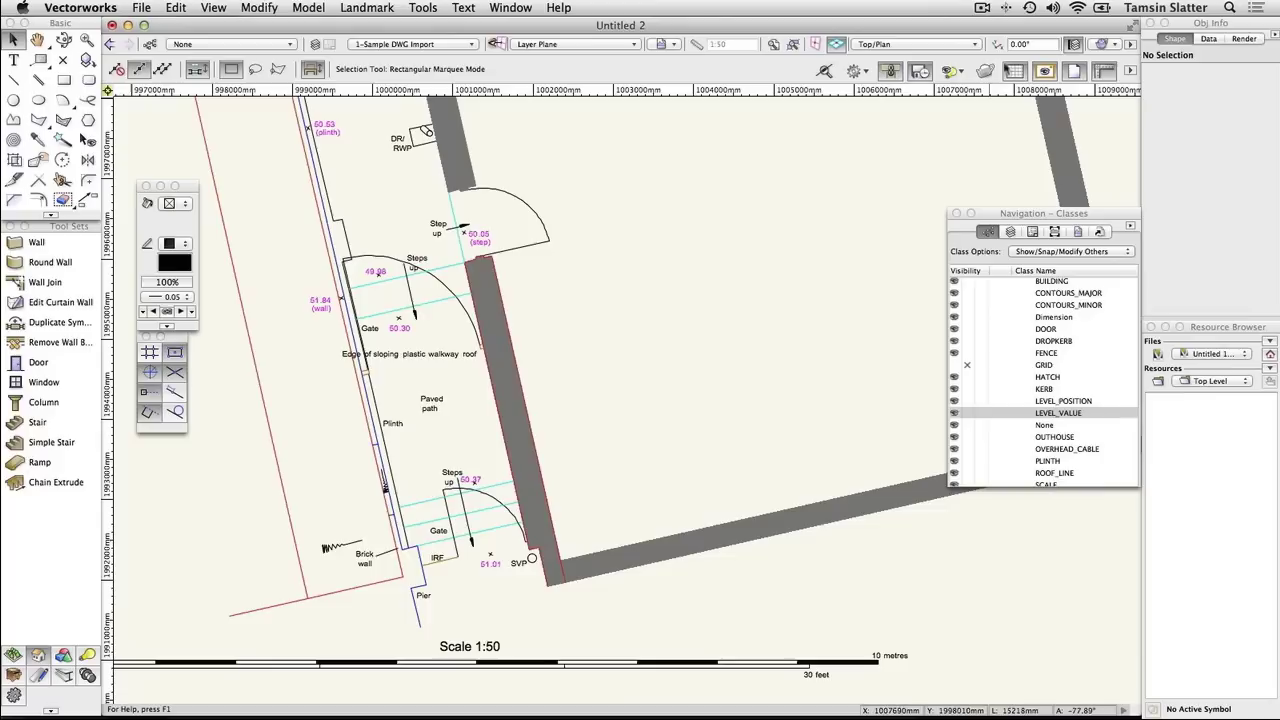
click(997, 45)
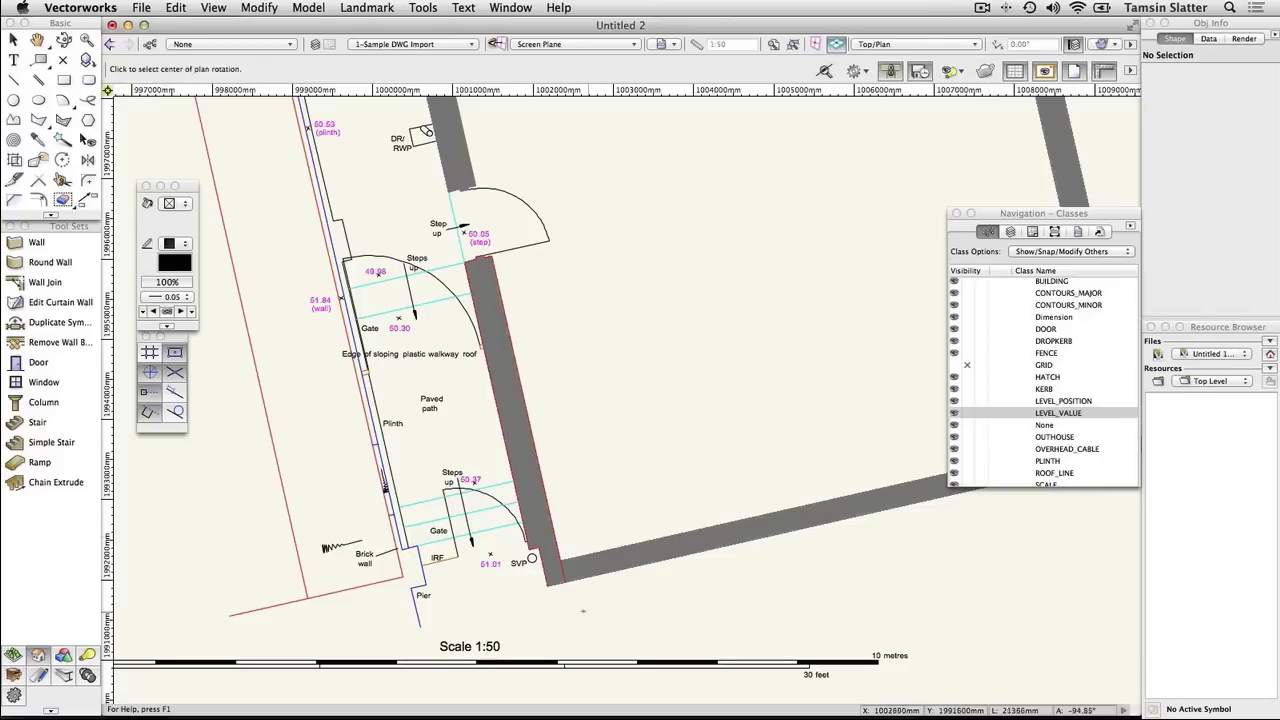
click(547, 588)
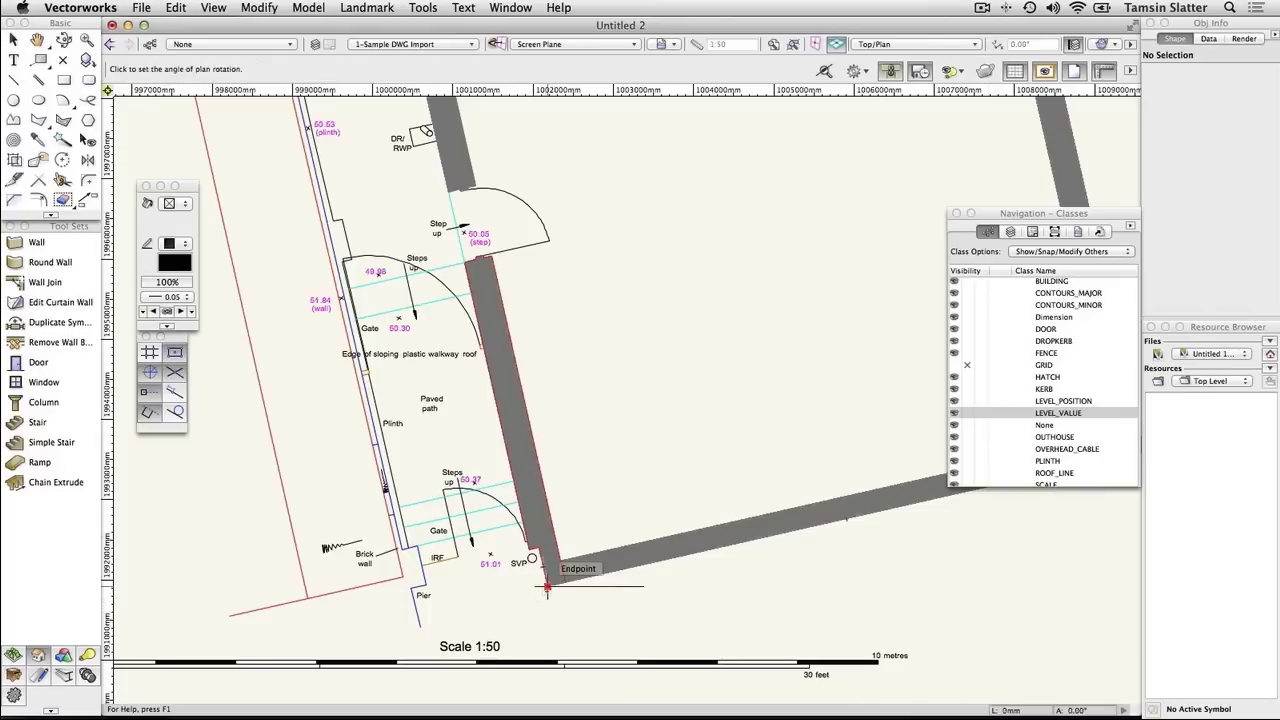
click(738, 545)
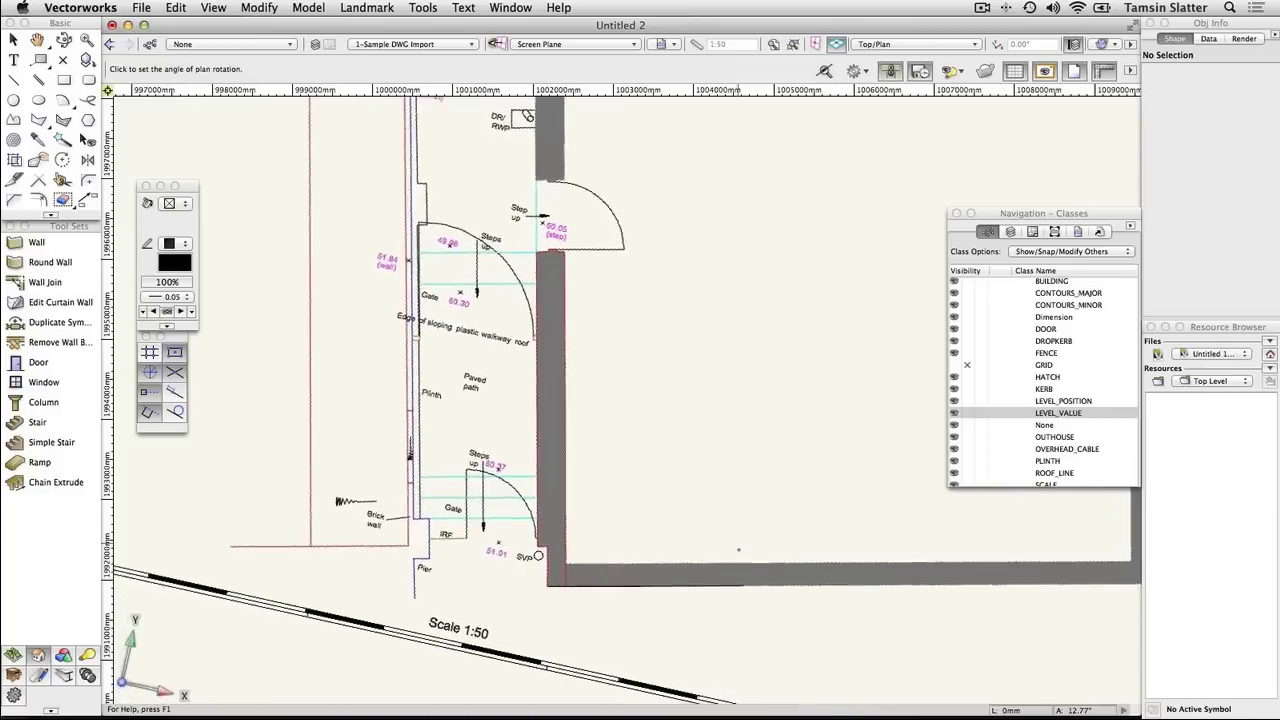
Return the rotated survey to the standard Top/Plan view.
scroll(565, 572, down, 6)
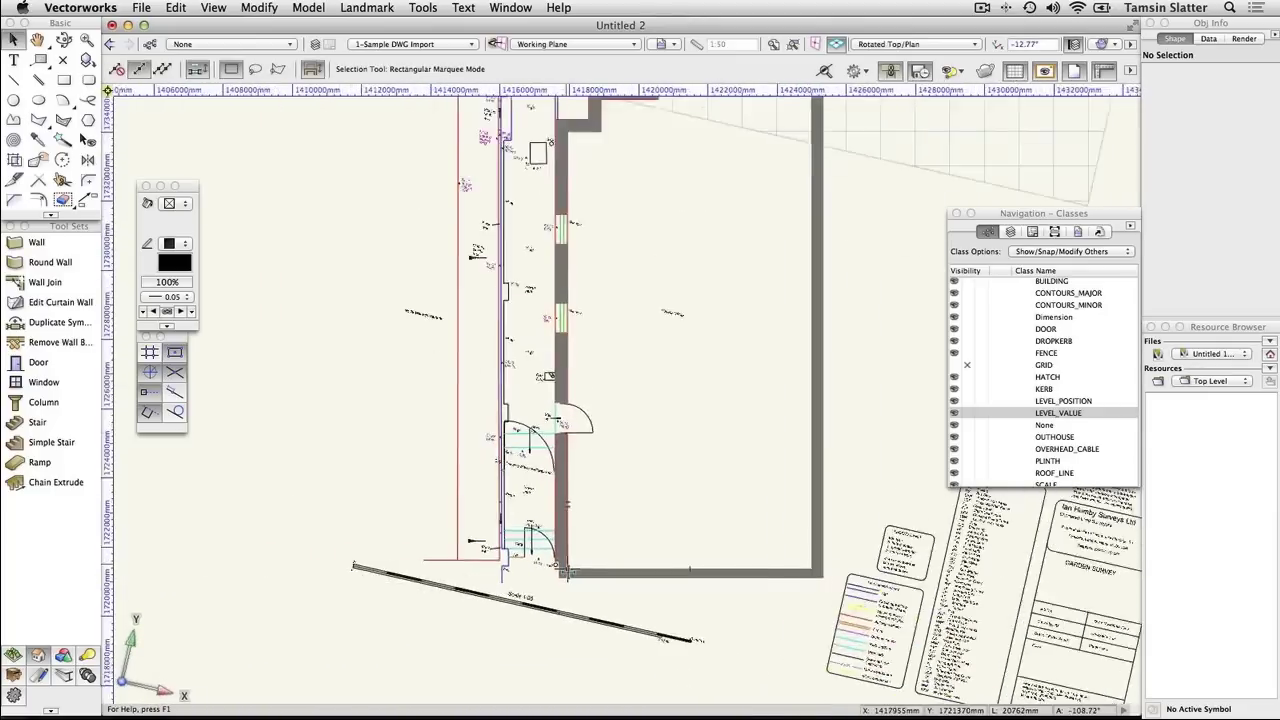
scroll(565, 572, down, 3)
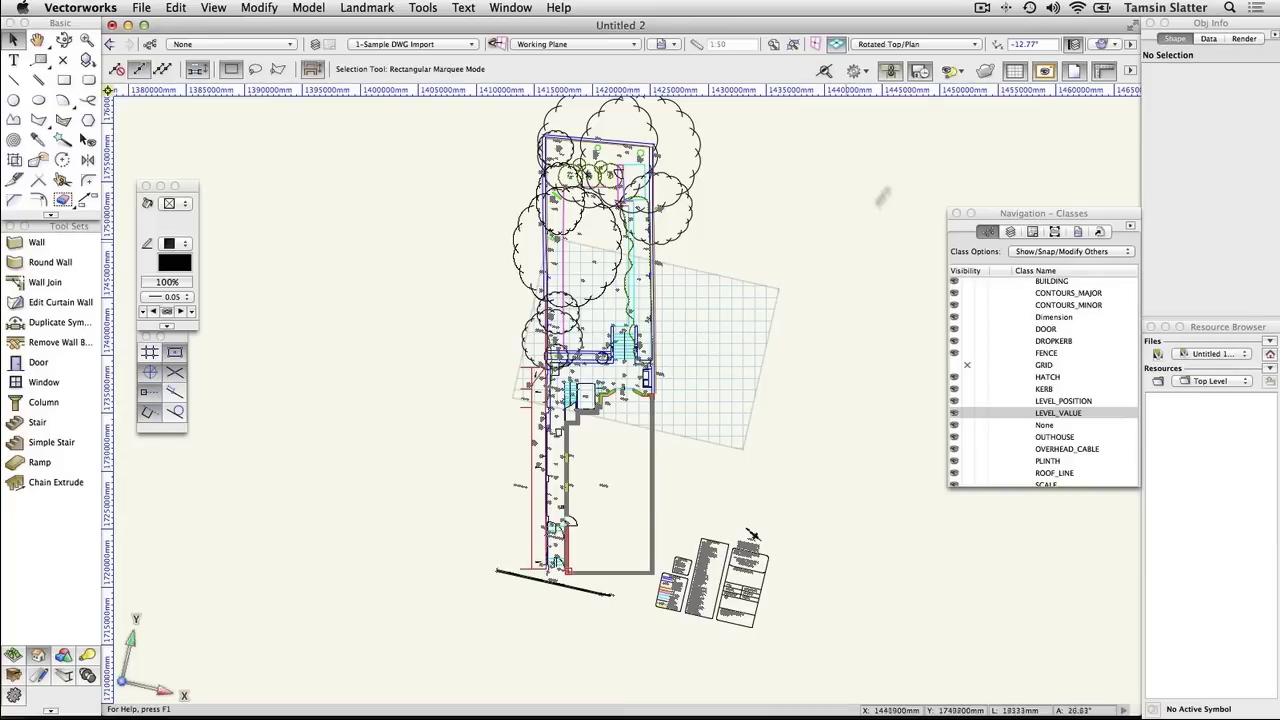
click(974, 46)
click(960, 64)
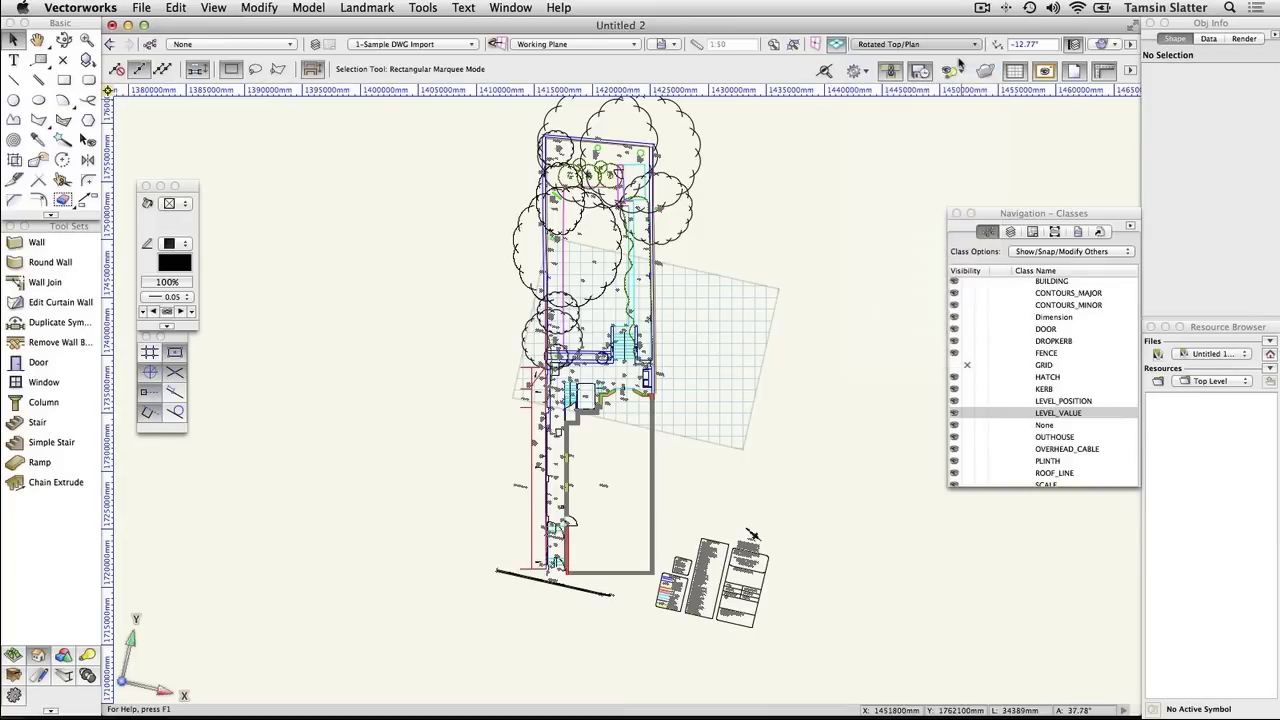